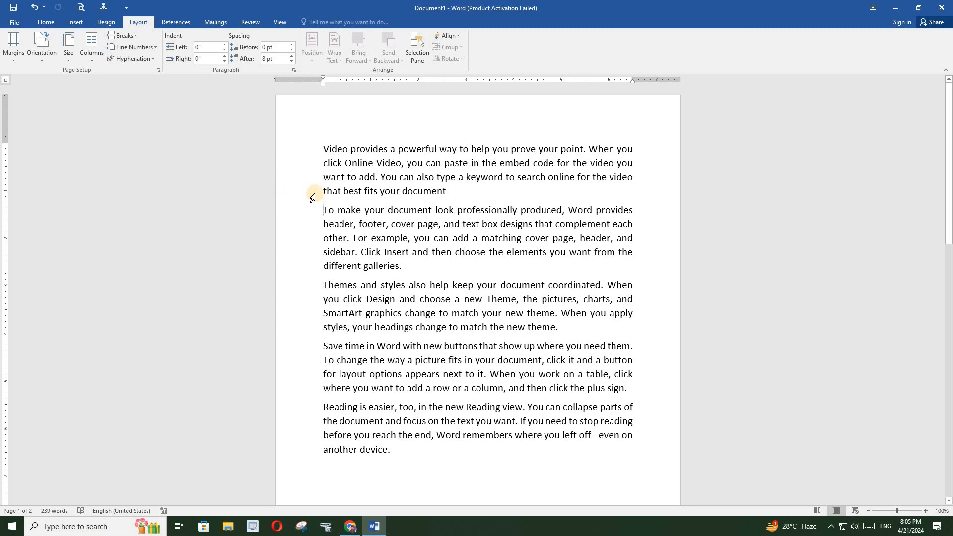
# Step: Set a custom top margin of 2 inches for the whole document in Page Setup
pyautogui.click(13, 62)
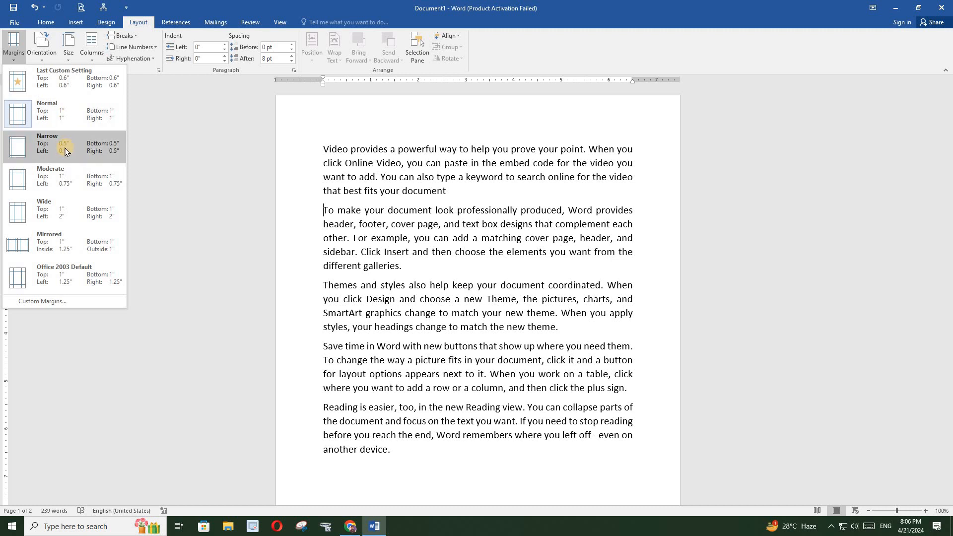
pyautogui.click(58, 301)
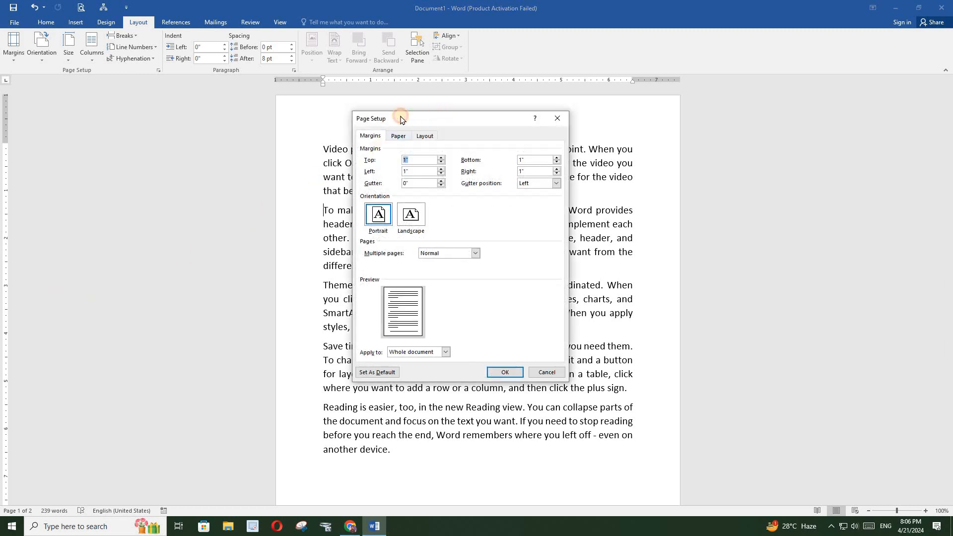
pyautogui.moveTo(389, 120); pyautogui.dragTo(201, 131)
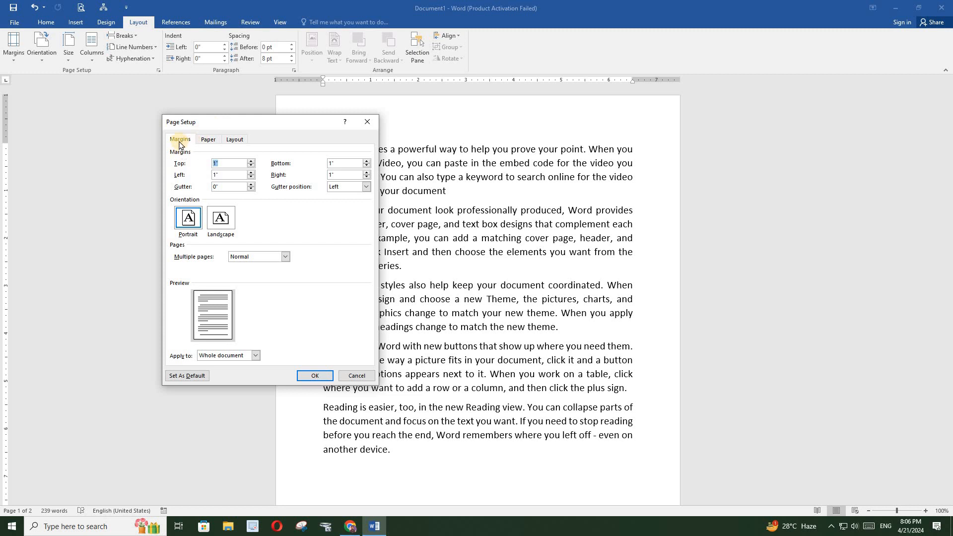
pyautogui.click(208, 140)
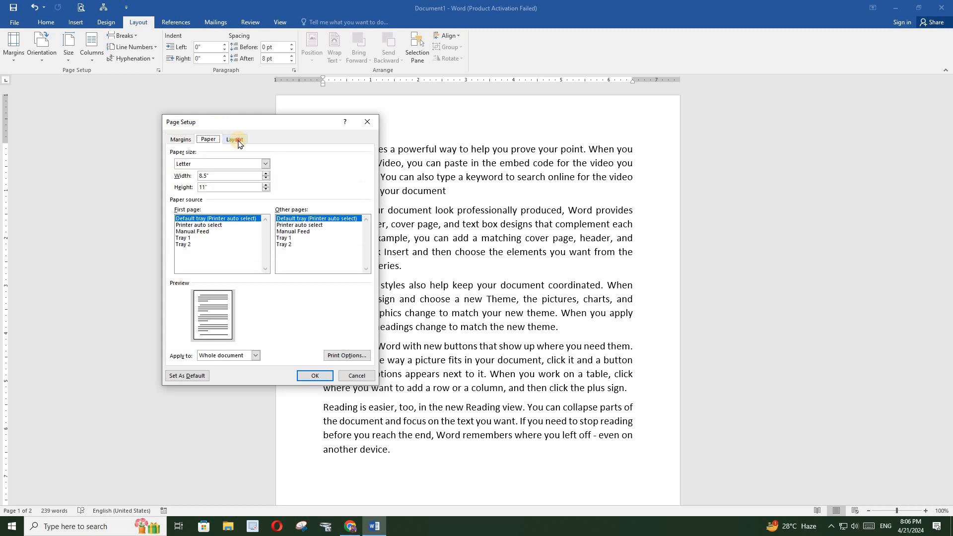
pyautogui.click(236, 141)
pyautogui.click(179, 141)
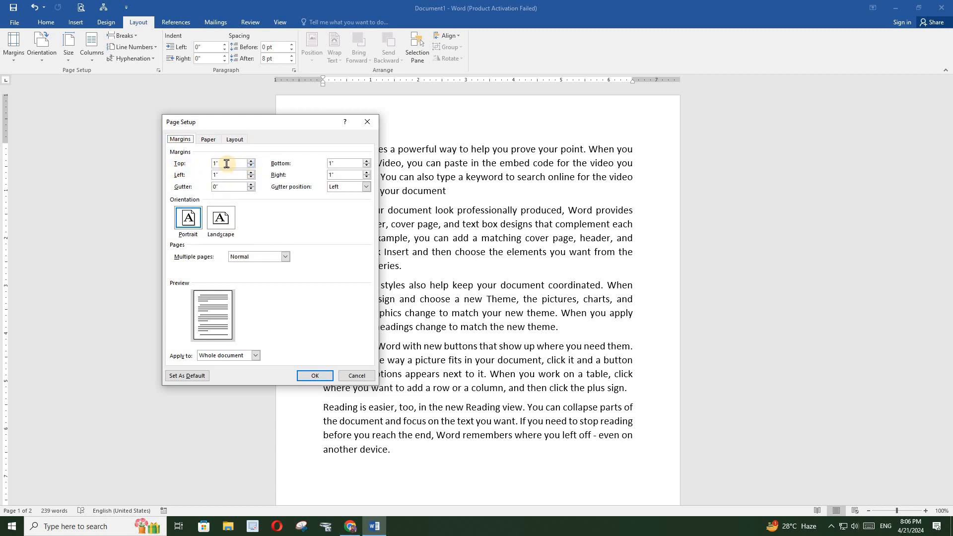
pyautogui.click(218, 163)
pyautogui.moveTo(218, 164); pyautogui.dragTo(158, 156)
pyautogui.click(313, 377)
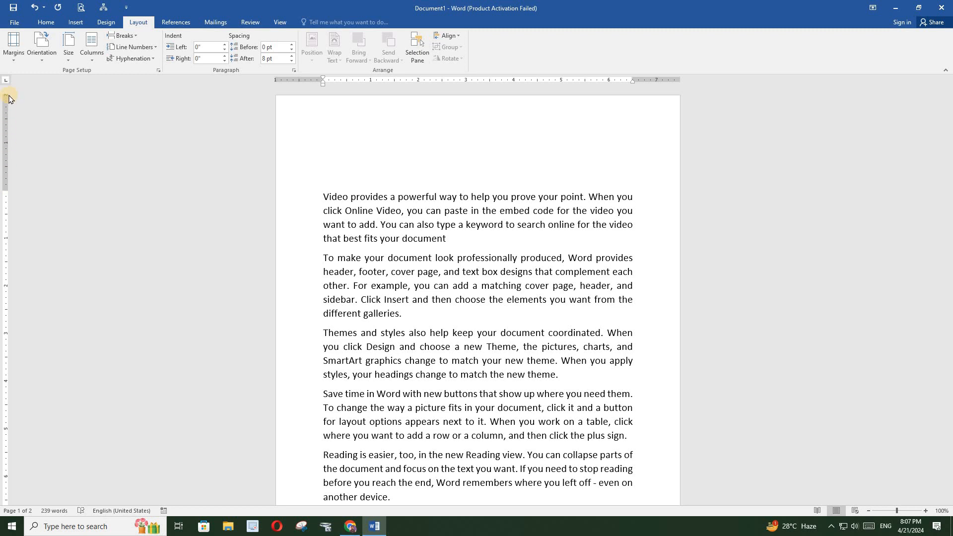
# Step: Reduce the document's top margin to 0.5 inch through the custom margin settings
pyautogui.click(16, 60)
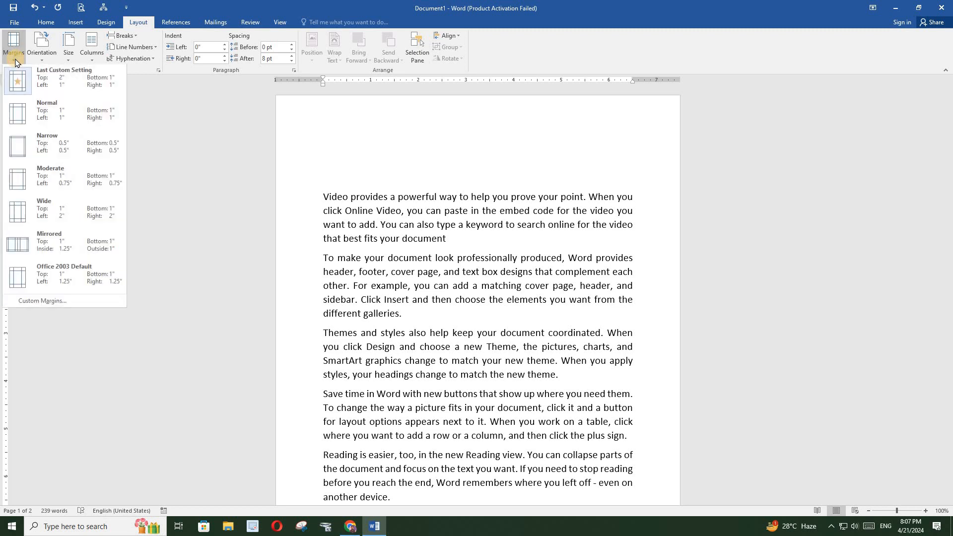
pyautogui.click(49, 301)
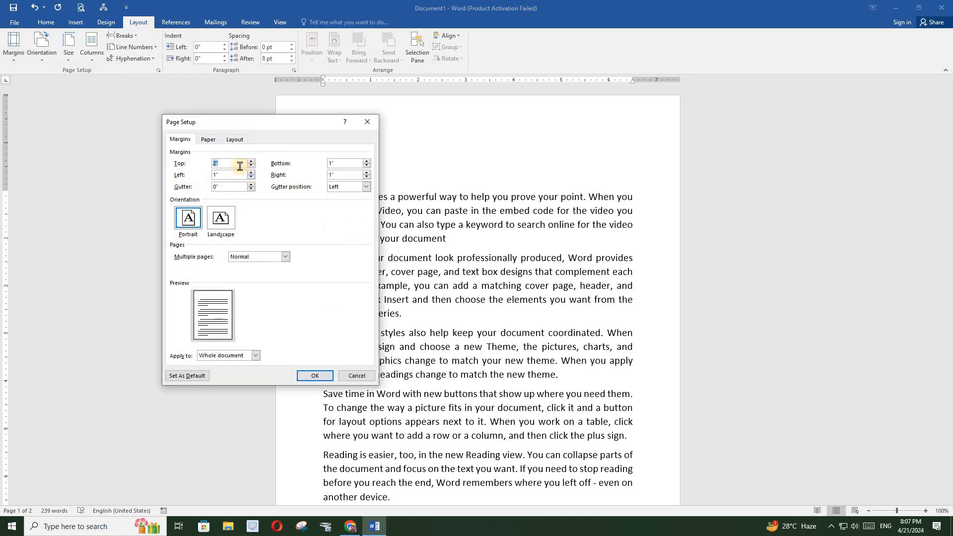
pyautogui.write('2')
pyautogui.click(311, 376)
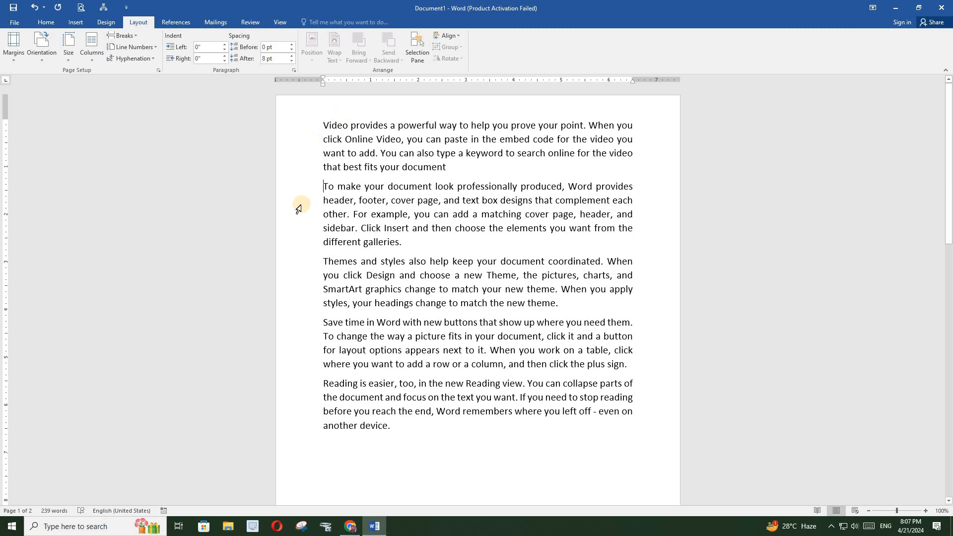
pyautogui.scroll(-5, 308, 416)
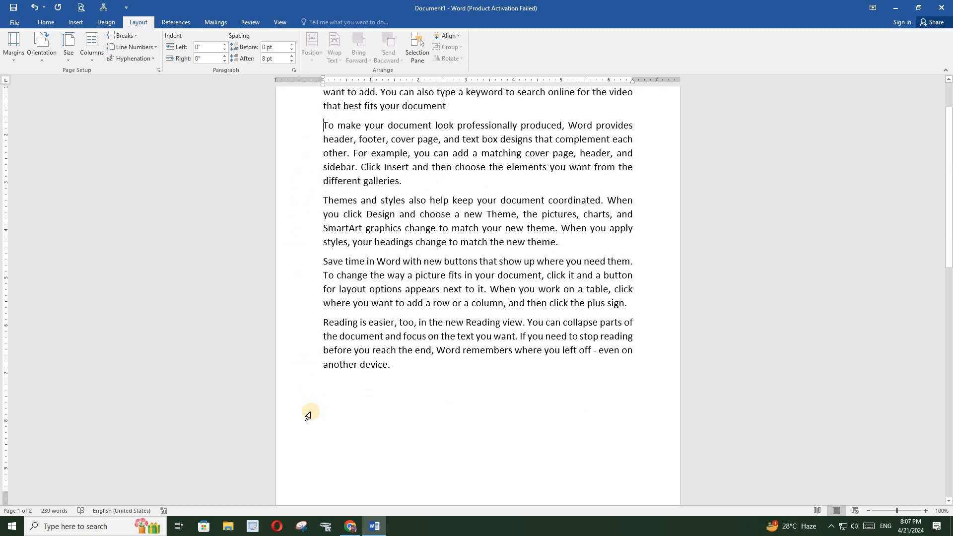
pyautogui.scroll(-2, 327, 405)
pyautogui.scroll(7, 313, 293)
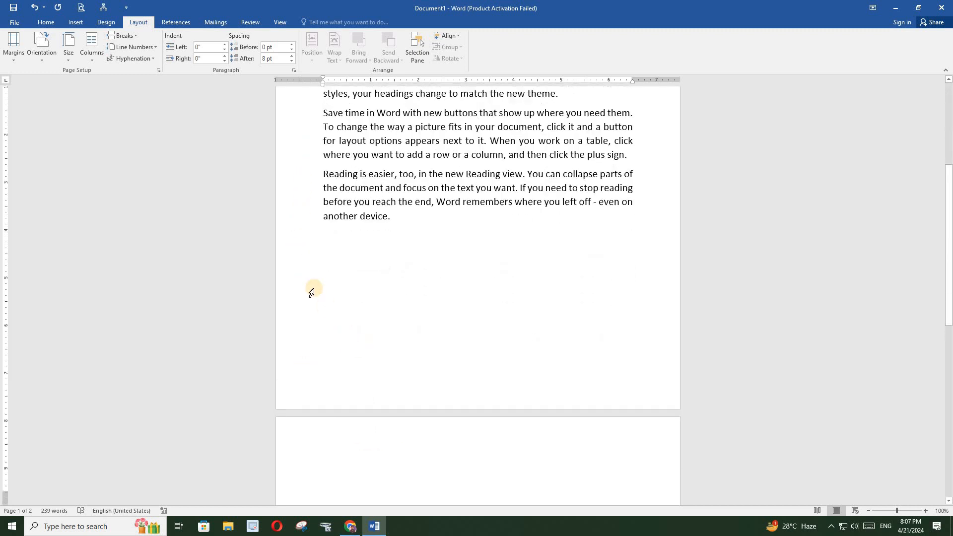
# Step: Add a 1-inch gutter to the whole document with the gutter position set to Left
pyautogui.click(16, 60)
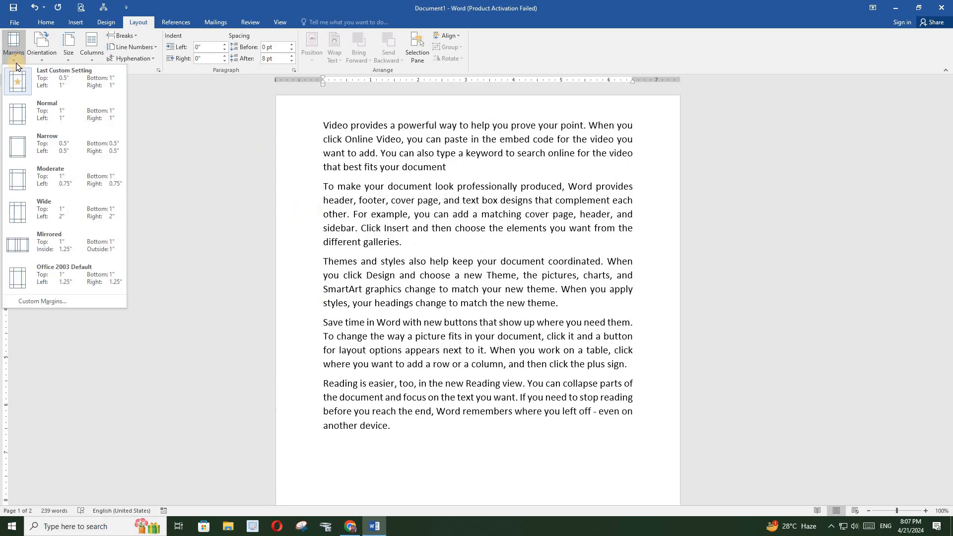
pyautogui.click(41, 302)
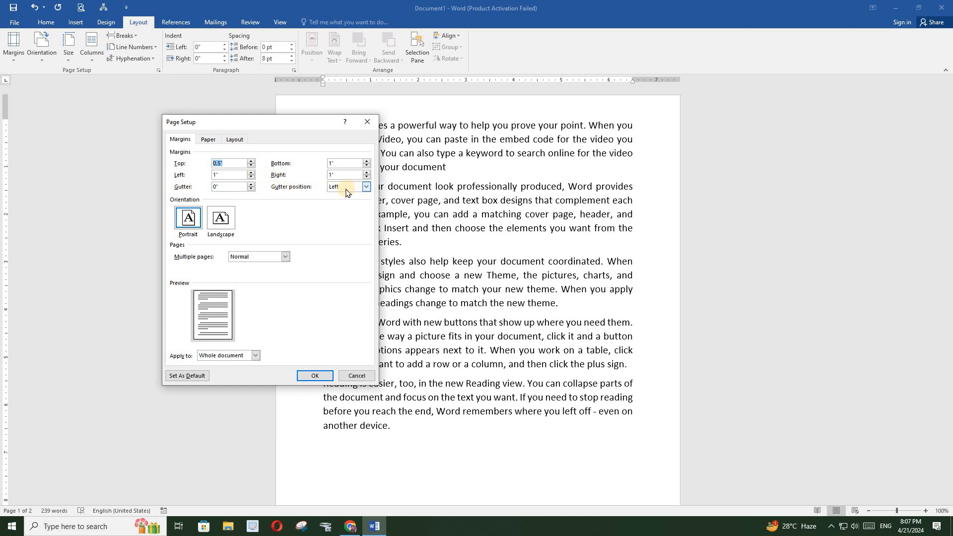
pyautogui.click(367, 188)
pyautogui.click(338, 195)
pyautogui.click(251, 185)
pyautogui.click(252, 184)
pyautogui.click(251, 184)
pyautogui.click(251, 185)
pyautogui.click(251, 185)
pyautogui.click(251, 185)
pyautogui.click(251, 184)
pyautogui.click(251, 185)
pyautogui.click(251, 185)
pyautogui.click(251, 184)
pyautogui.click(251, 184)
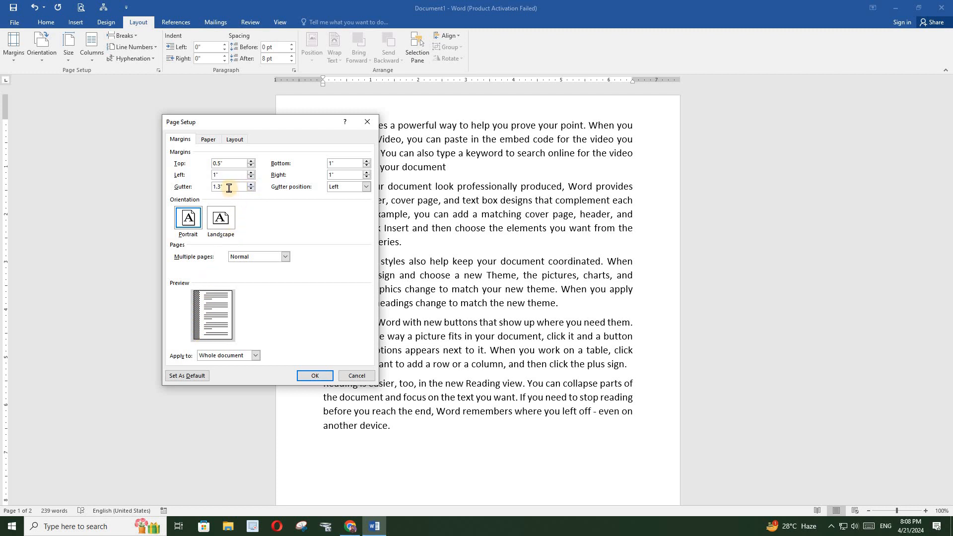
pyautogui.click(250, 189)
pyautogui.click(250, 189)
pyautogui.click(315, 376)
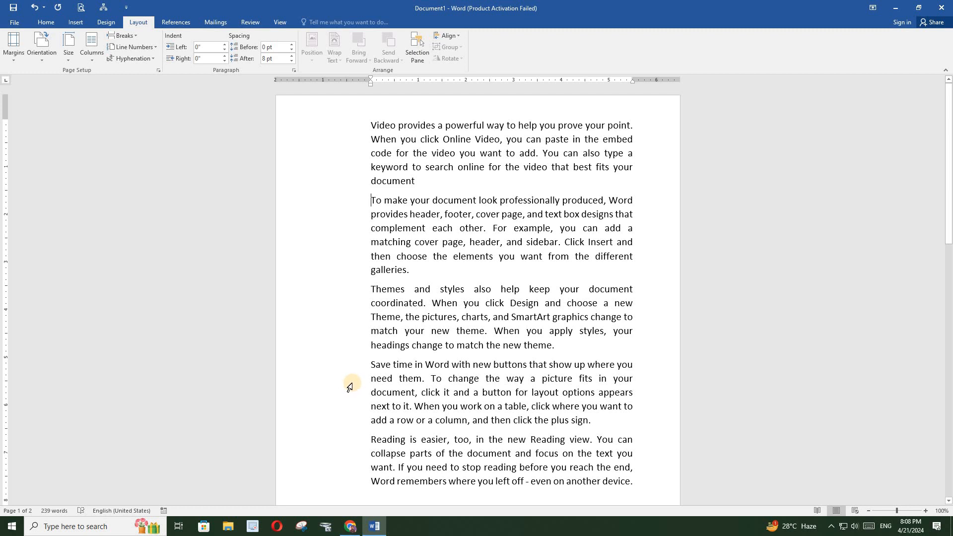
# Step: Set the top margin to 1 inch and the gutter to 0 in the custom margin settings
pyautogui.click(16, 60)
pyautogui.click(32, 301)
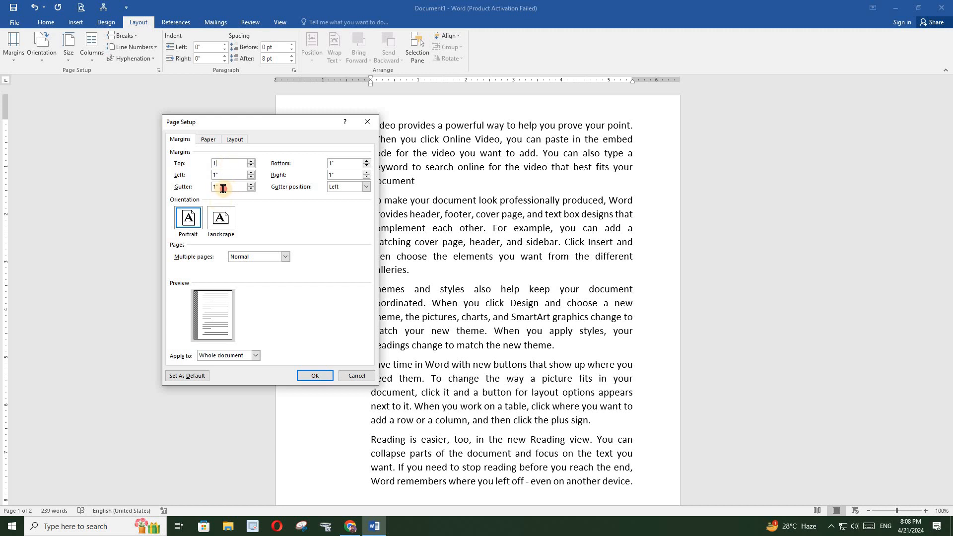
pyautogui.moveTo(222, 188); pyautogui.dragTo(197, 189)
pyautogui.write('0')
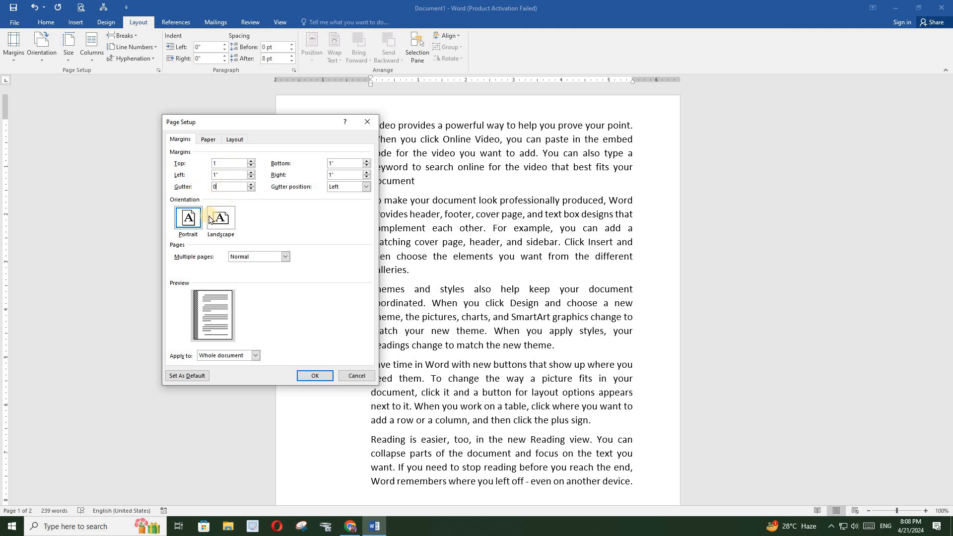
pyautogui.click(315, 376)
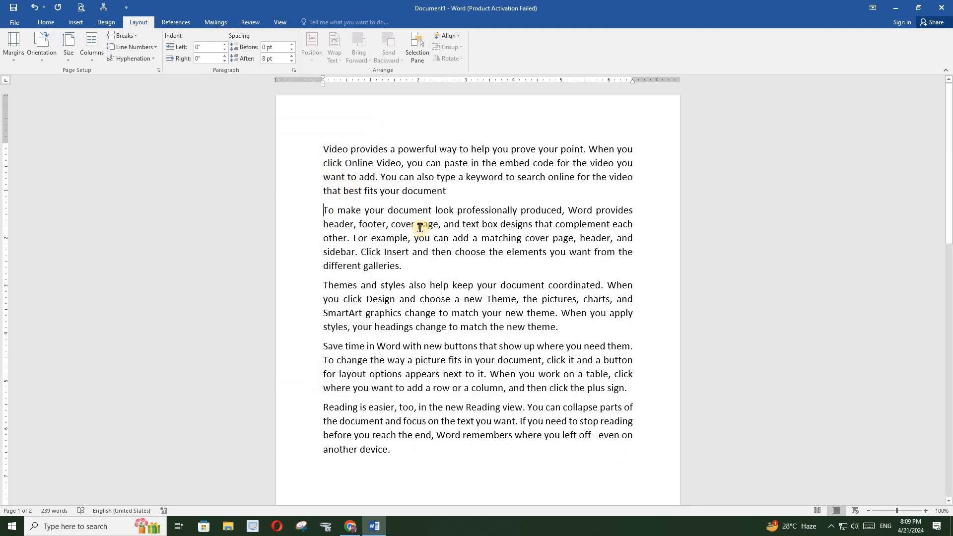
# Step: Change the page orientation to landscape and review how the pages are laid out
pyautogui.click(37, 59)
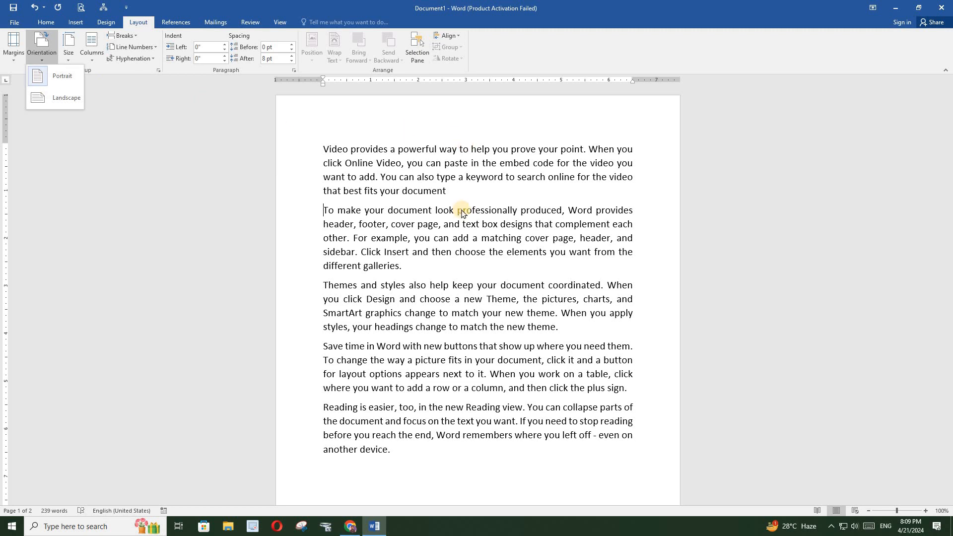
pyautogui.click(53, 98)
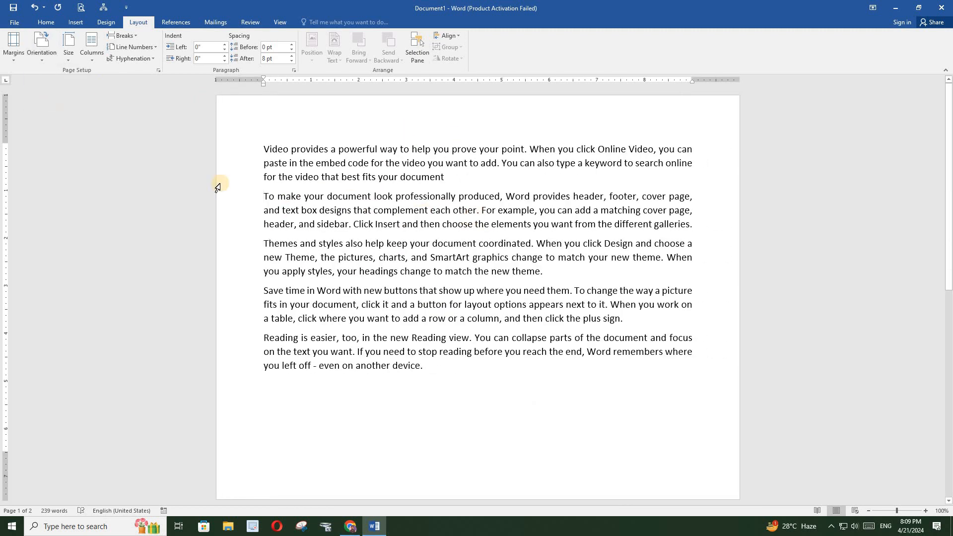
pyautogui.scroll(-12, 425, 291)
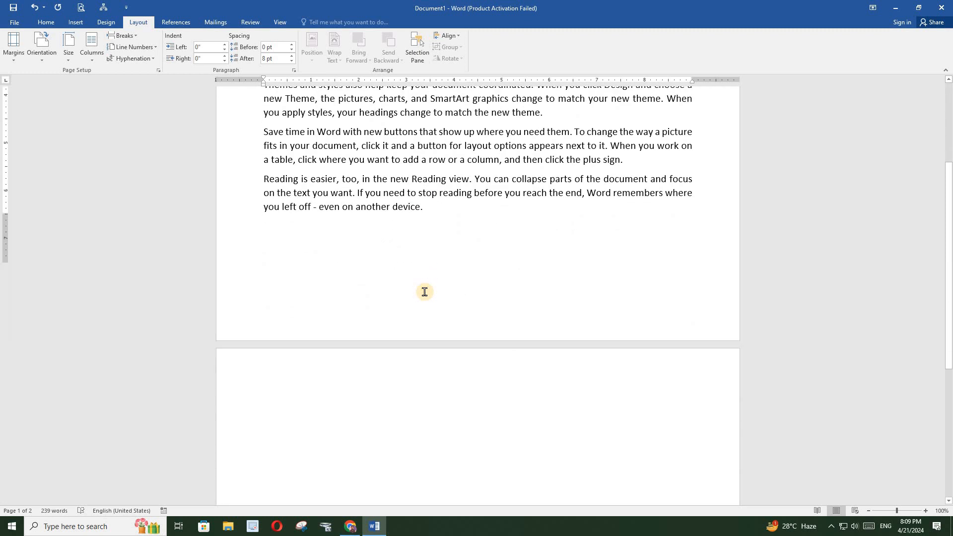
pyautogui.scroll(7, 425, 292)
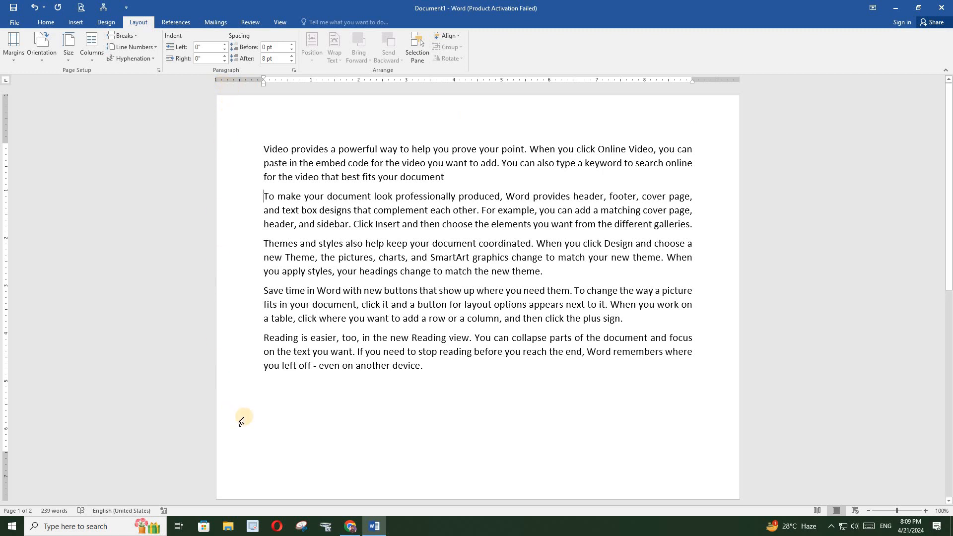
pyautogui.scroll(-2, 241, 417)
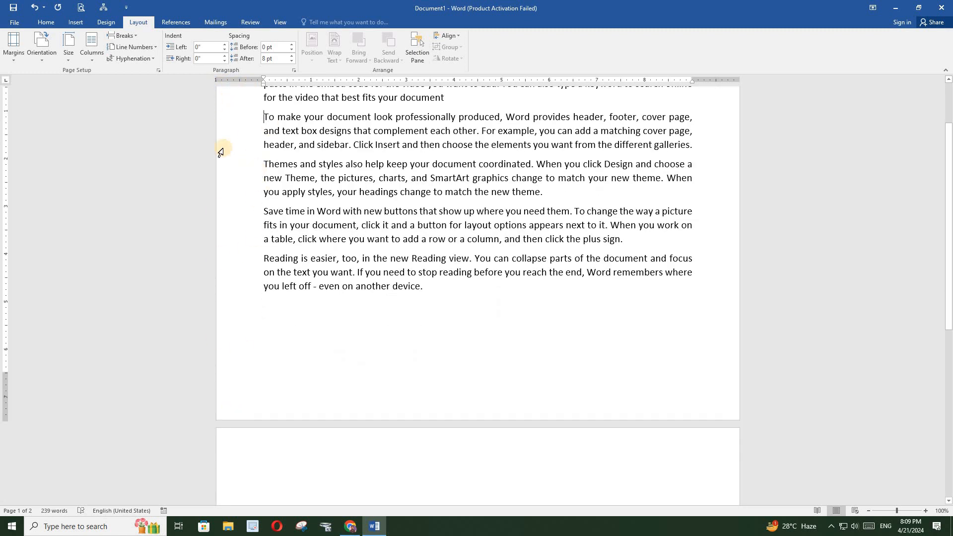
pyautogui.scroll(2, 219, 149)
# Step: Return the page orientation to portrait and look over the pages
pyautogui.click(42, 52)
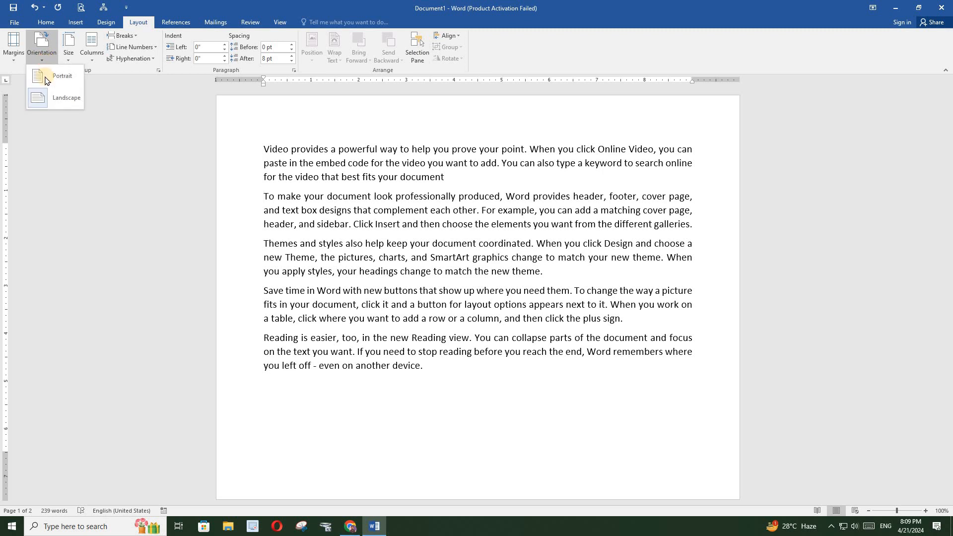
pyautogui.click(58, 77)
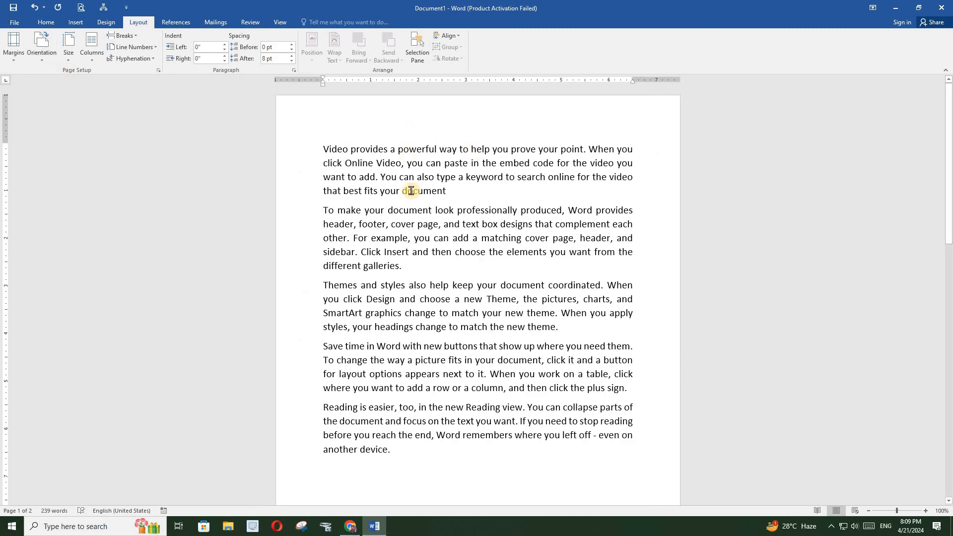
pyautogui.scroll(-9, 412, 186)
pyautogui.scroll(8, 411, 191)
# Step: Switch the document to landscape orientation again and check the pages
pyautogui.click(39, 52)
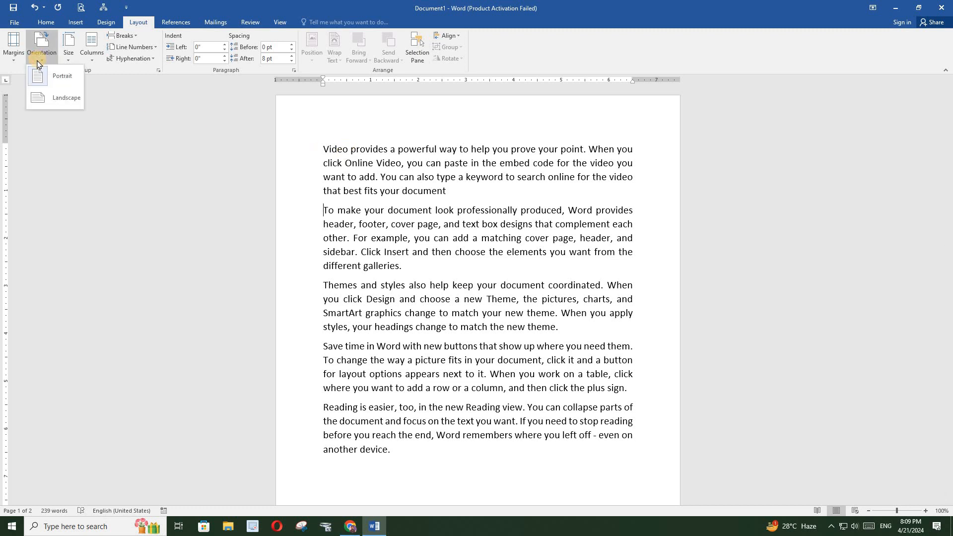
pyautogui.click(46, 103)
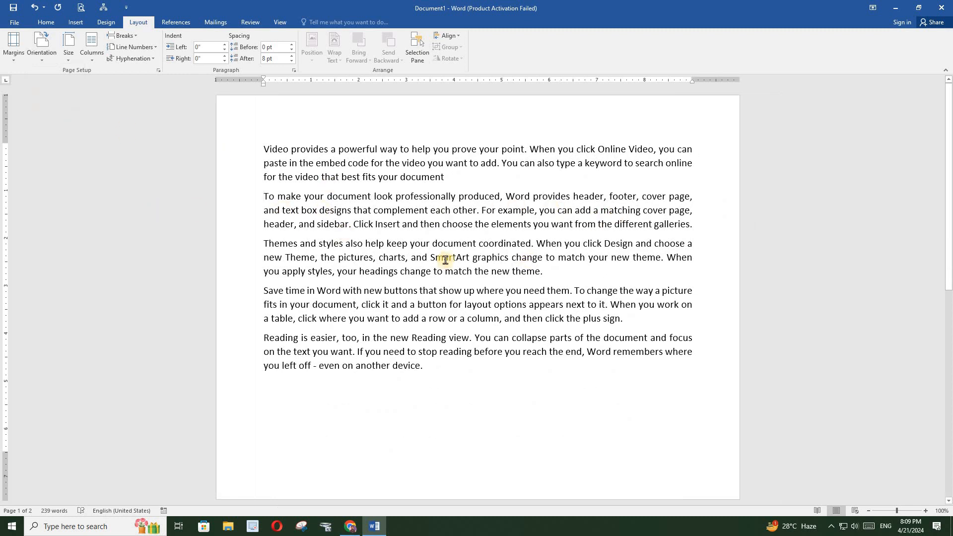
pyautogui.scroll(-6, 440, 257)
pyautogui.scroll(5, 441, 259)
pyautogui.scroll(1, 442, 261)
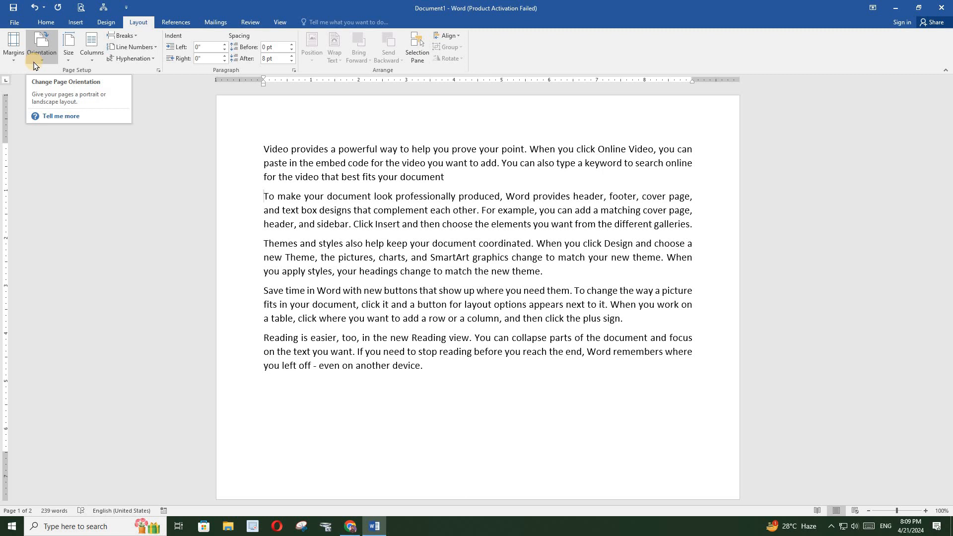
# Step: Set the paper size to A4 and the page orientation to portrait
pyautogui.click(68, 63)
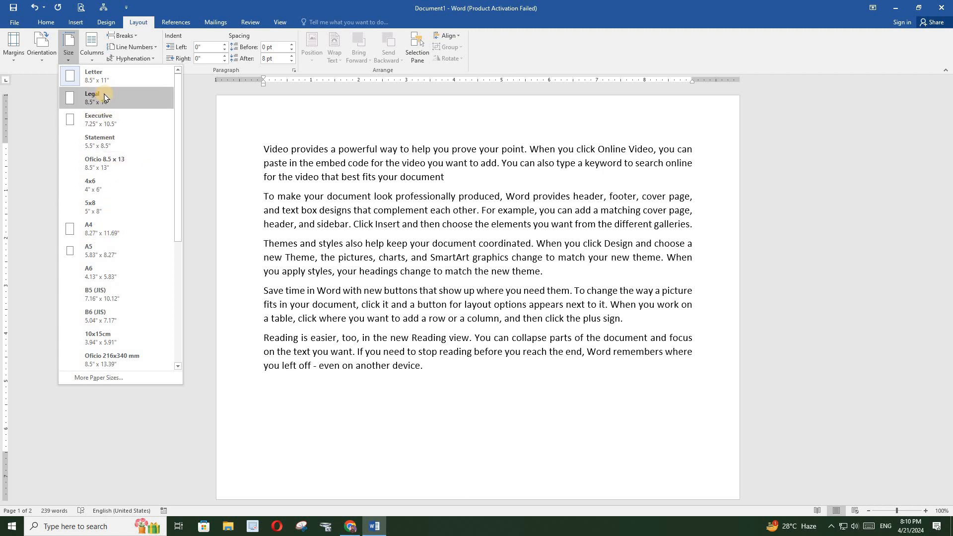
pyautogui.click(119, 233)
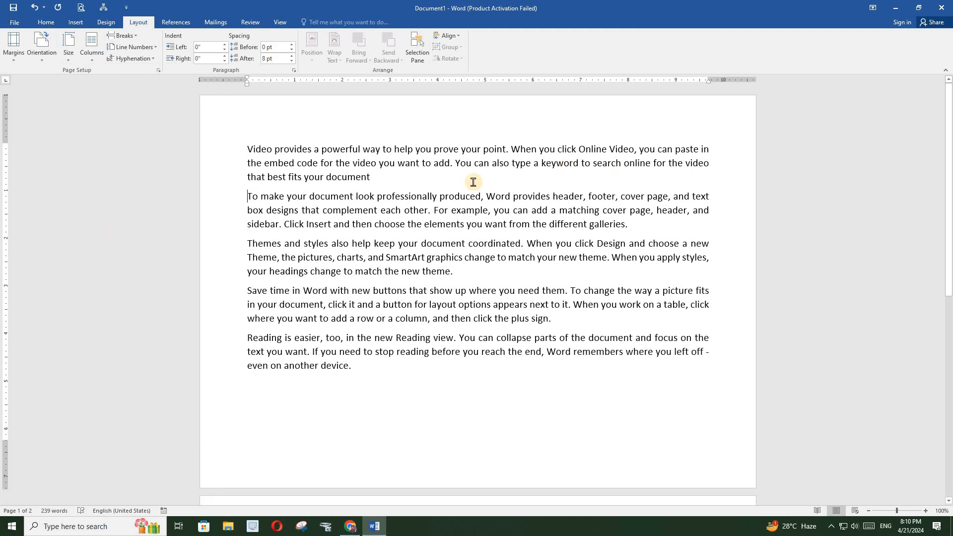
pyautogui.click(40, 47)
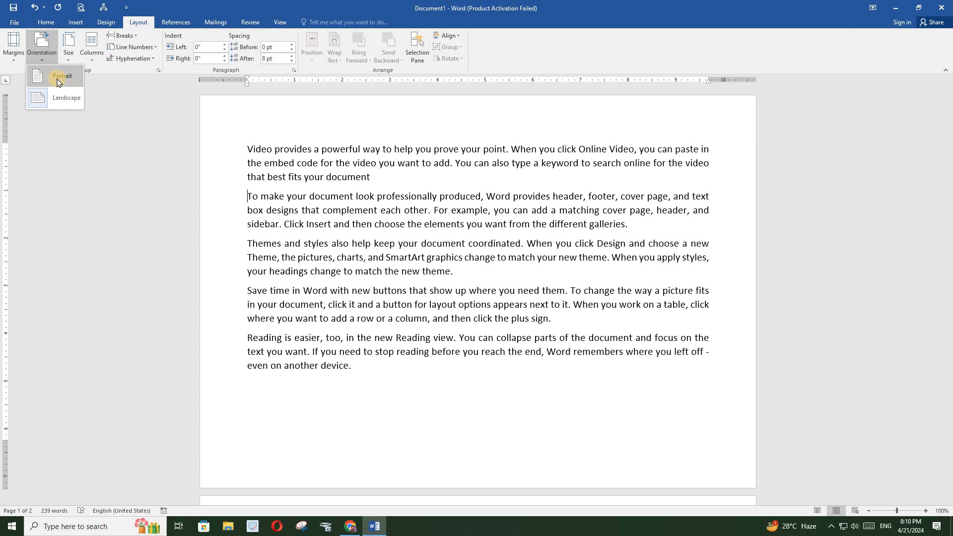
pyautogui.click(58, 80)
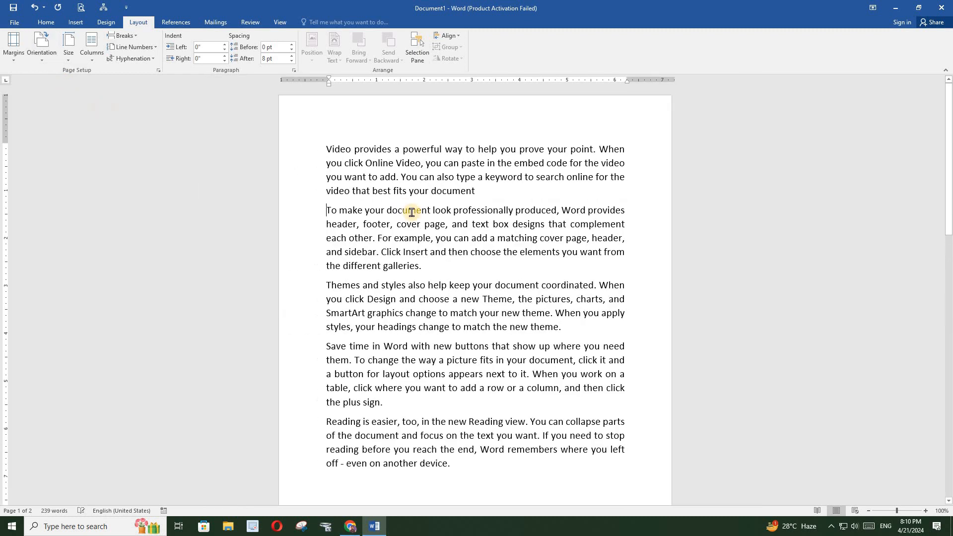
# Step: Change the paper size to Legal (8.5" x 14") and inspect the length of the first page
pyautogui.click(68, 54)
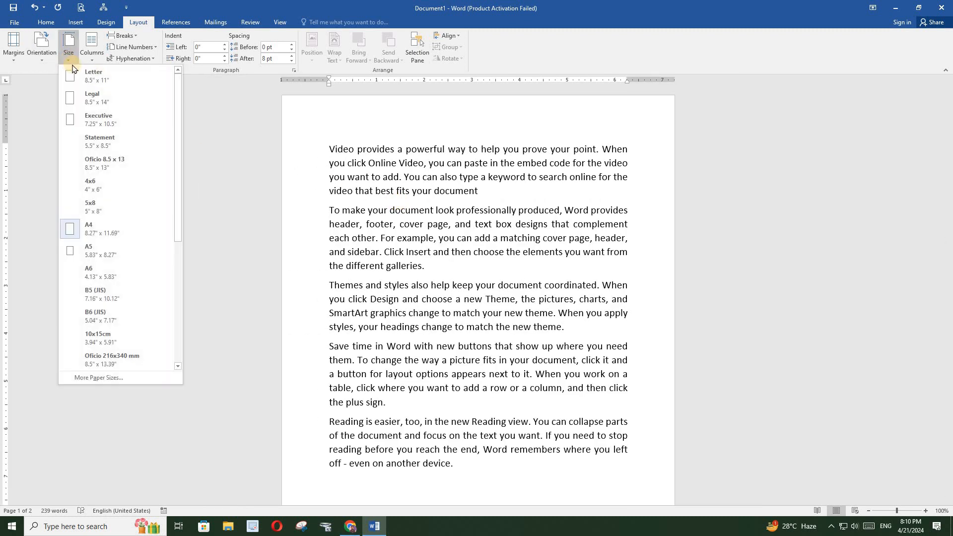
pyautogui.click(101, 97)
pyautogui.scroll(-4, 495, 204)
pyautogui.scroll(-5, 495, 203)
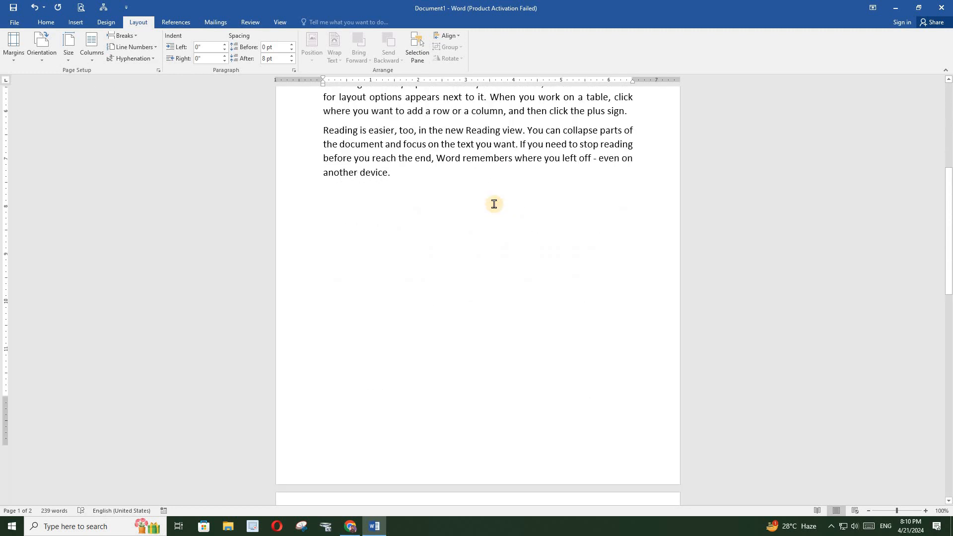
pyautogui.scroll(4, 495, 204)
pyautogui.scroll(-3, 493, 204)
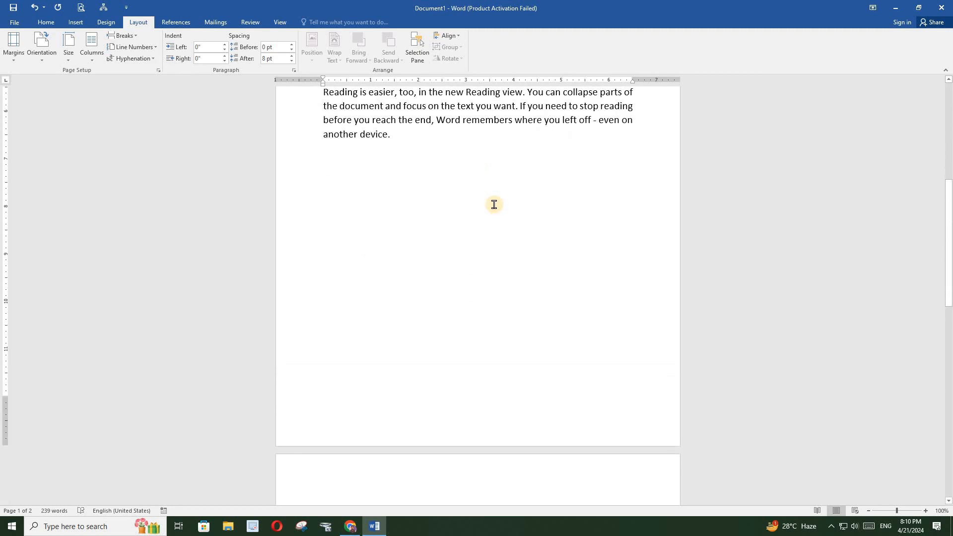
# Step: Set the paper size back to A4 and review the other preset paper sizes
pyautogui.scroll(3, 493, 238)
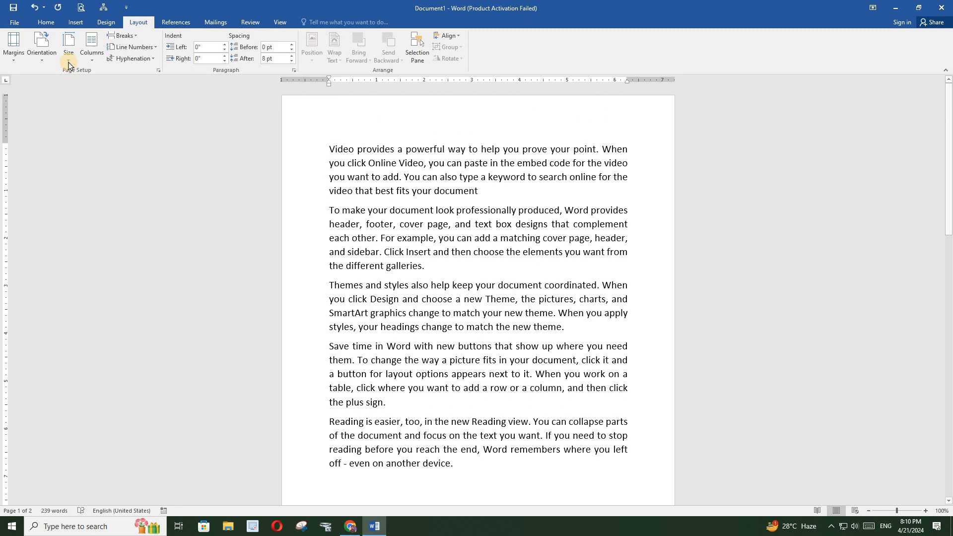
pyautogui.click(69, 64)
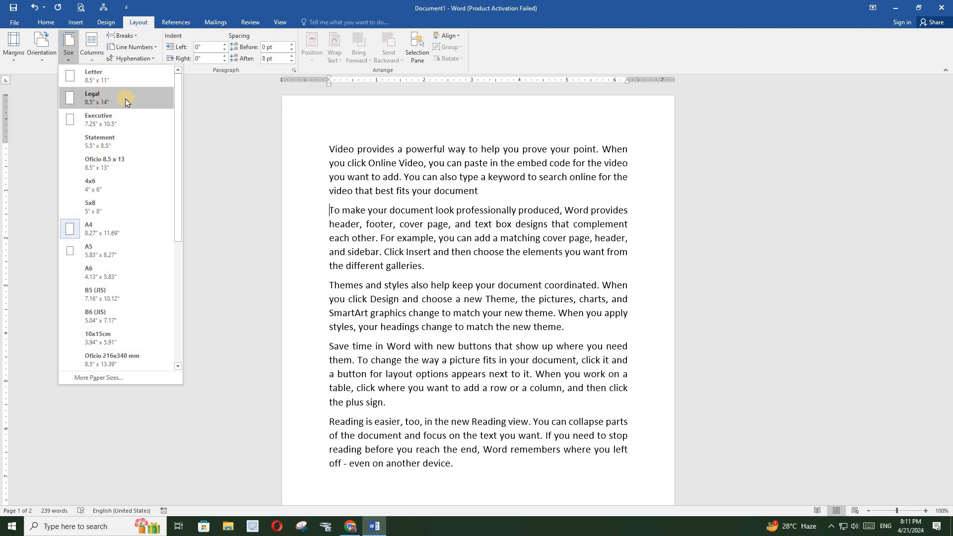
# Step: Split the document text into two columns and check the layout across the pages
pyautogui.click(91, 54)
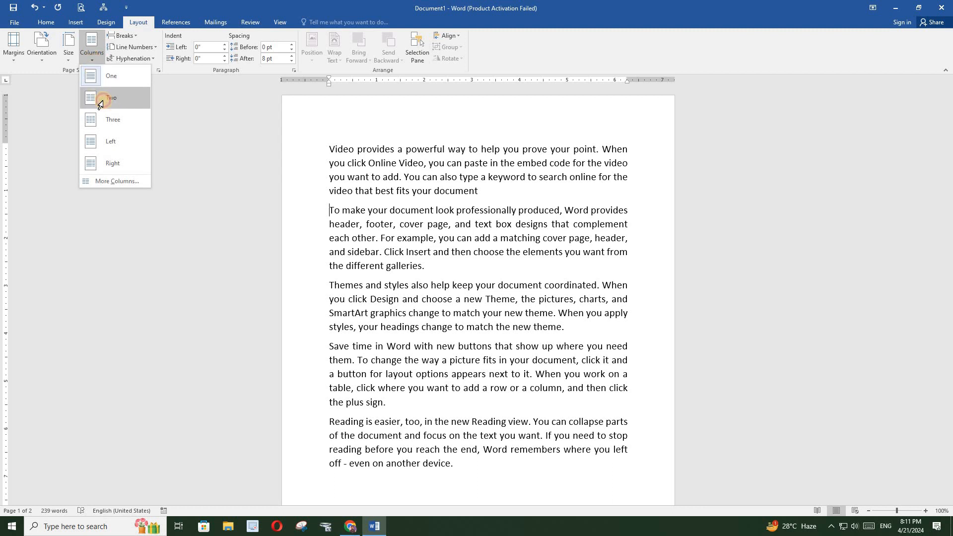
pyautogui.click(101, 104)
pyautogui.scroll(-3, 538, 214)
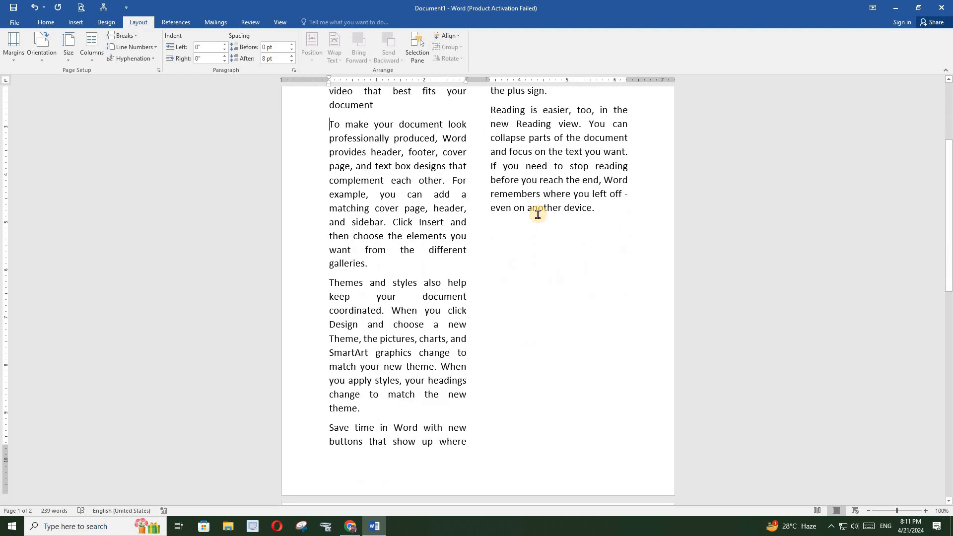
pyautogui.scroll(-3, 536, 215)
pyautogui.scroll(6, 535, 214)
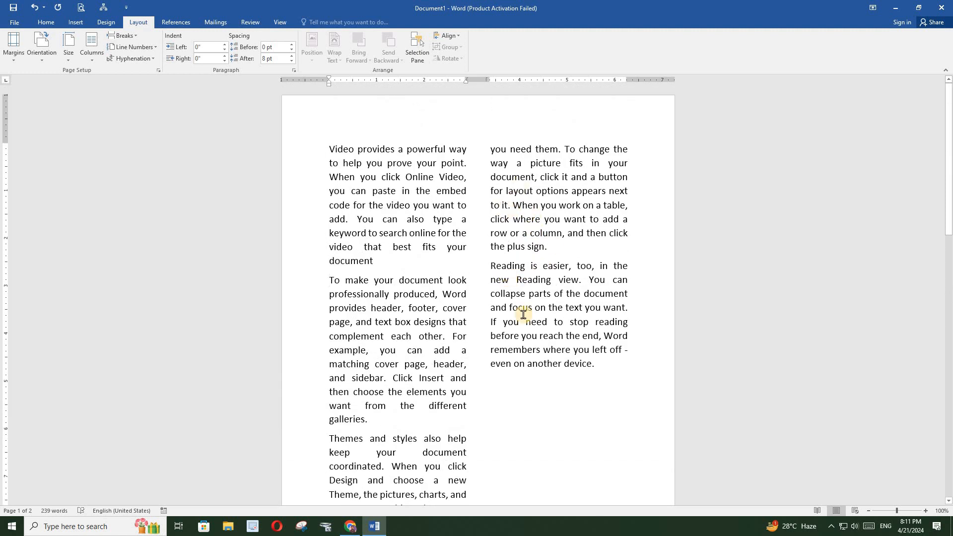
# Step: Add more sample paragraphs on a new line after the last paragraph with =rand(4), and return to the first page
pyautogui.click(599, 362)
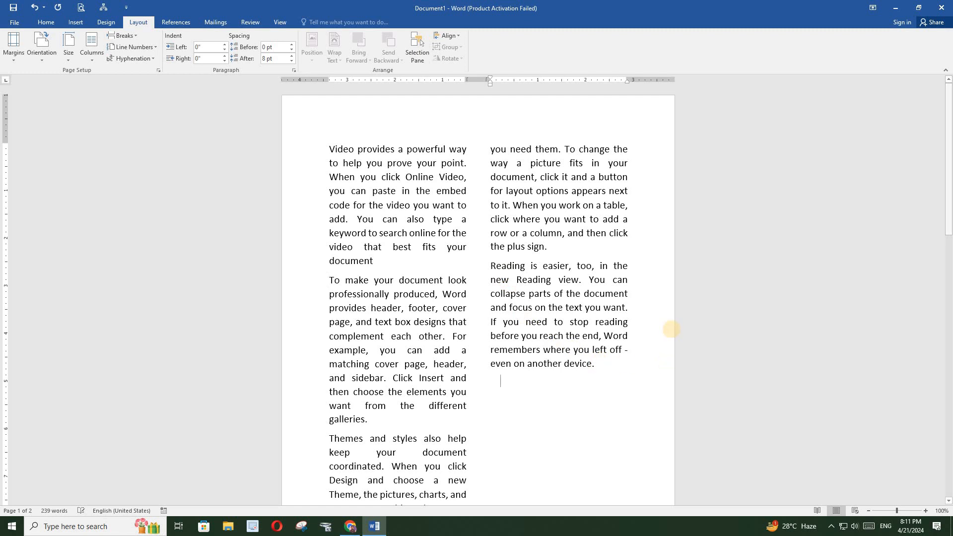
pyautogui.press('Return')
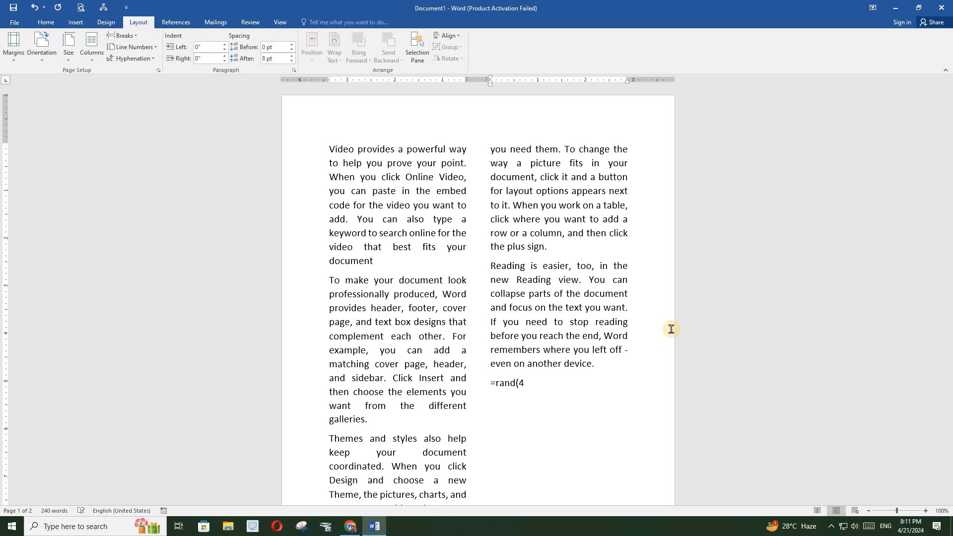
pyautogui.write('=rand(4)')
pyautogui.press('Return')
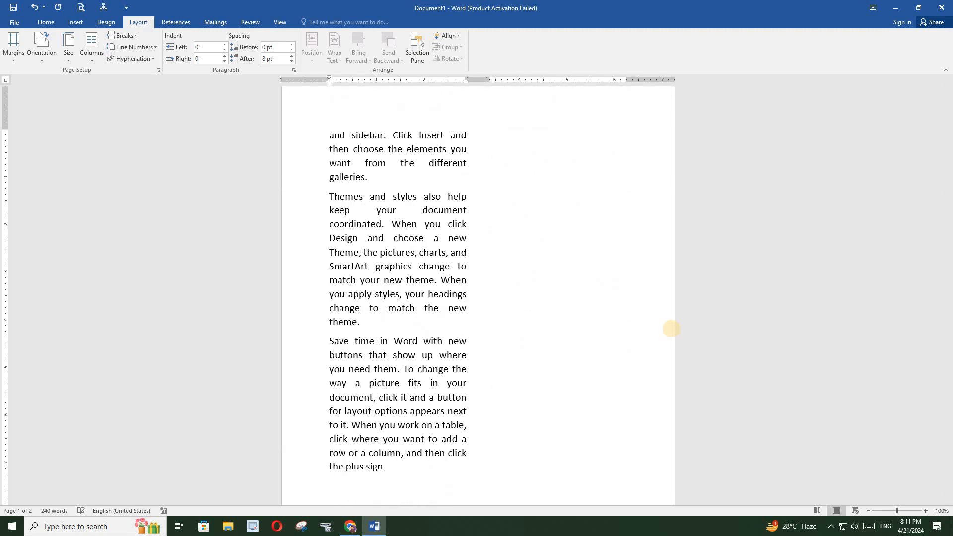
pyautogui.scroll(20, 588, 282)
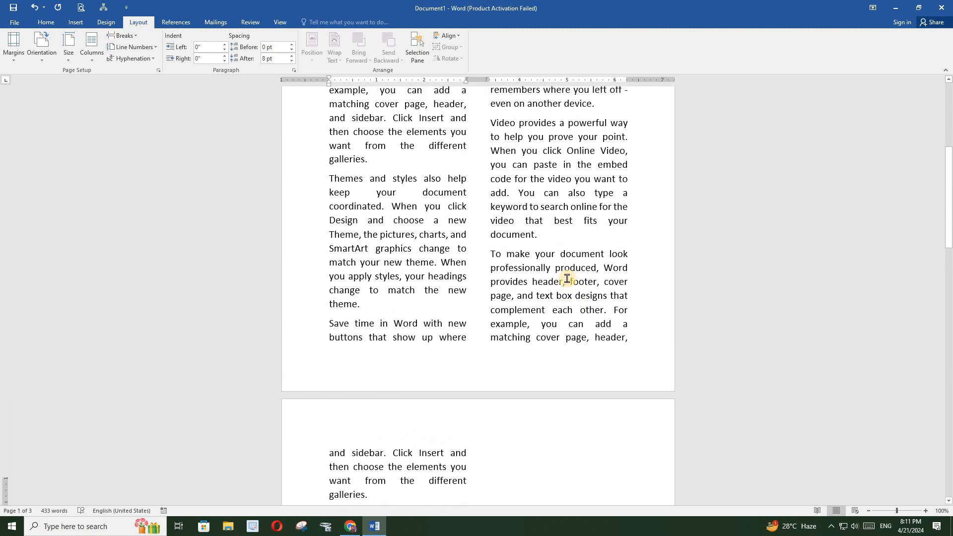
pyautogui.scroll(3, 511, 228)
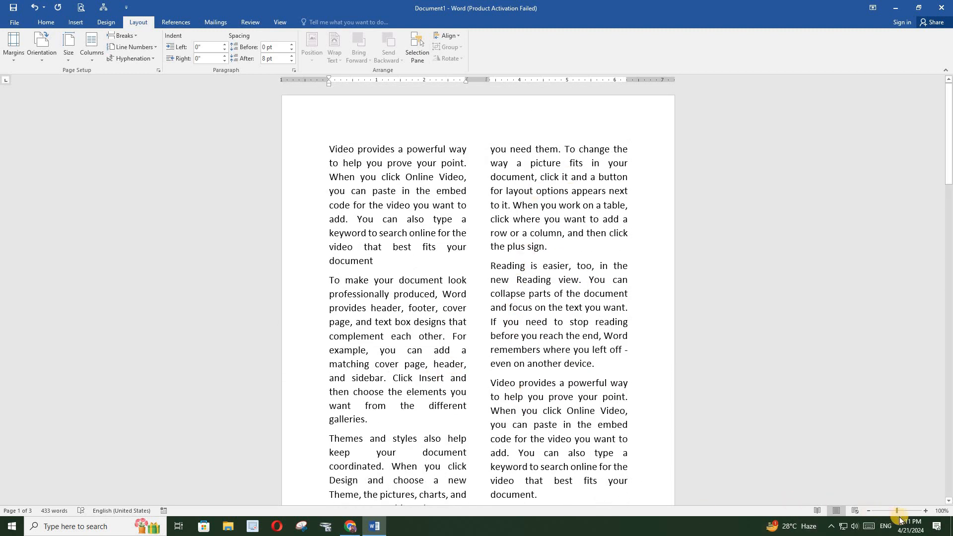
# Step: Zoom in to 140% and examine how the two-column text flows from the first page onto the second
pyautogui.click(925, 511)
pyautogui.click(925, 511)
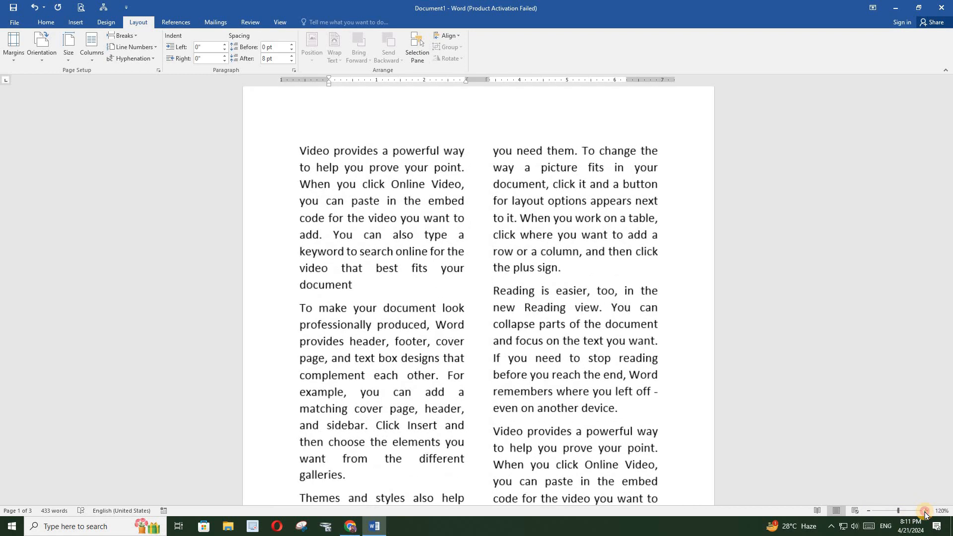
pyautogui.click(926, 511)
pyautogui.click(925, 511)
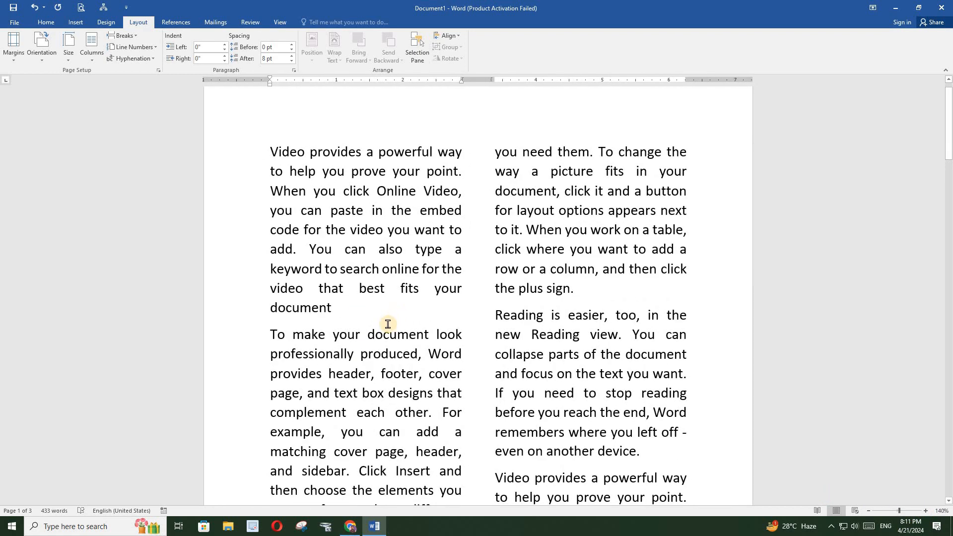
pyautogui.scroll(-10, 388, 324)
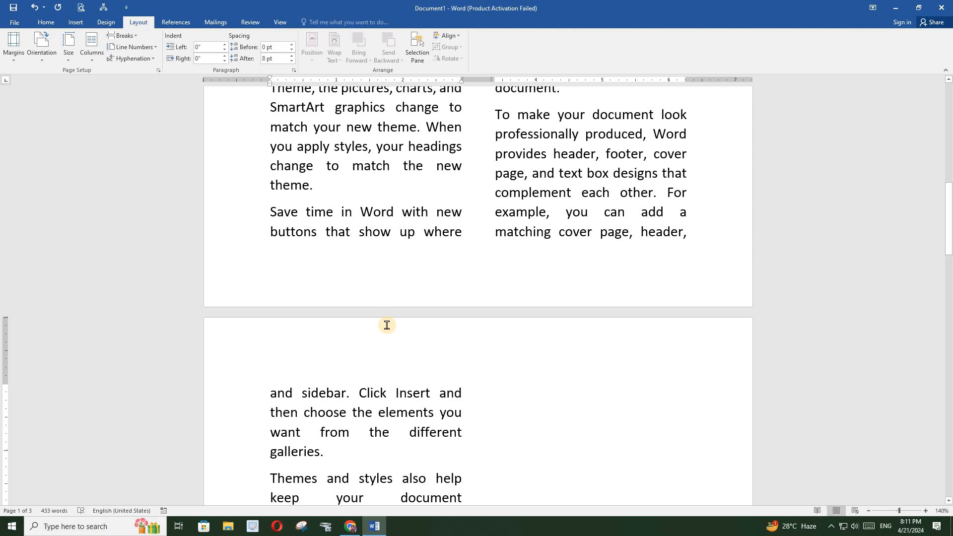
pyautogui.scroll(-10, 387, 325)
pyautogui.click(388, 312)
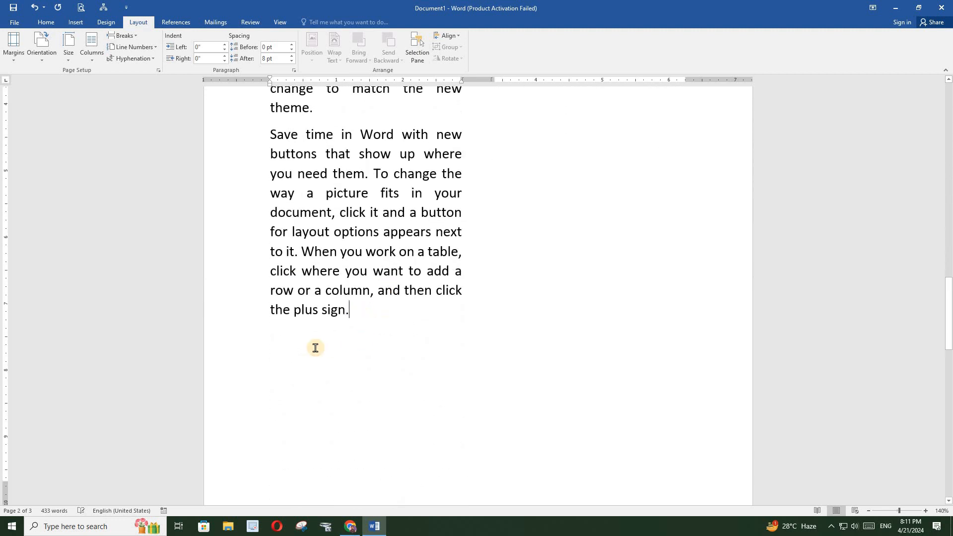
pyautogui.scroll(-5, 315, 257)
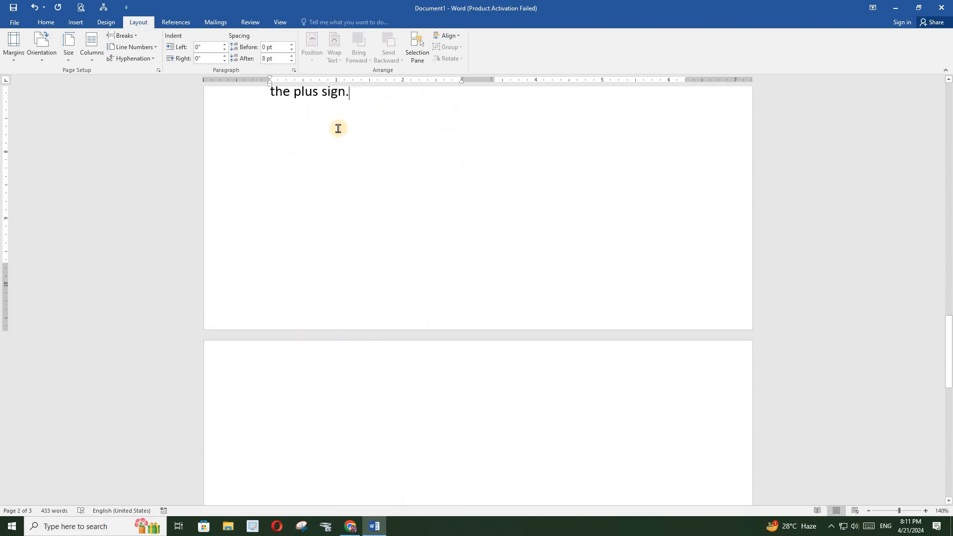
pyautogui.scroll(4, 446, 276)
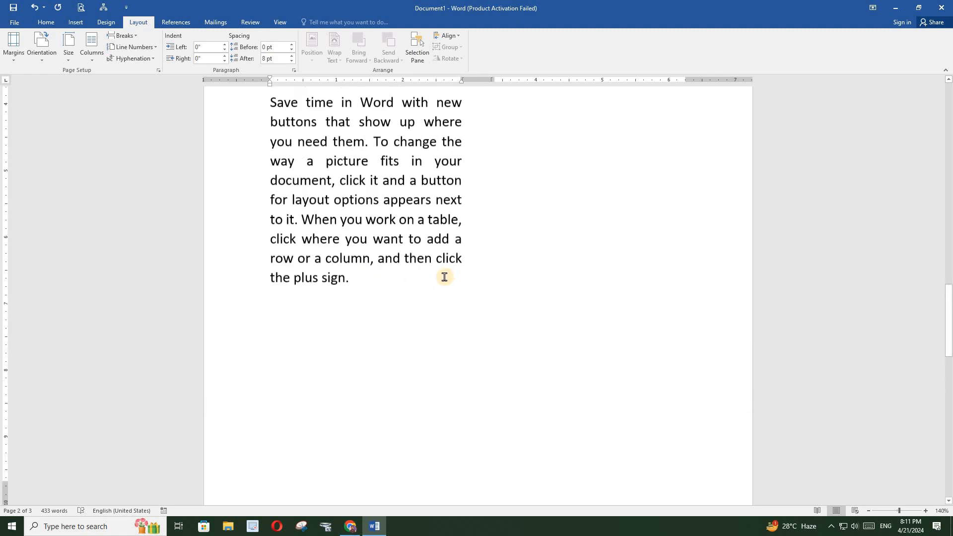
pyautogui.scroll(6, 443, 273)
pyautogui.scroll(-2, 536, 340)
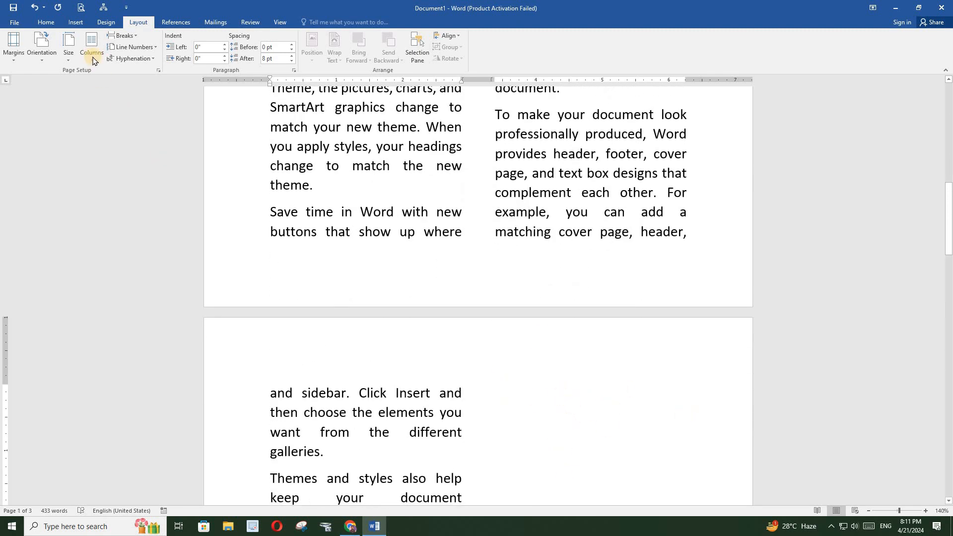
# Step: Change the document to three columns and check the first page from its beginning
pyautogui.click(93, 55)
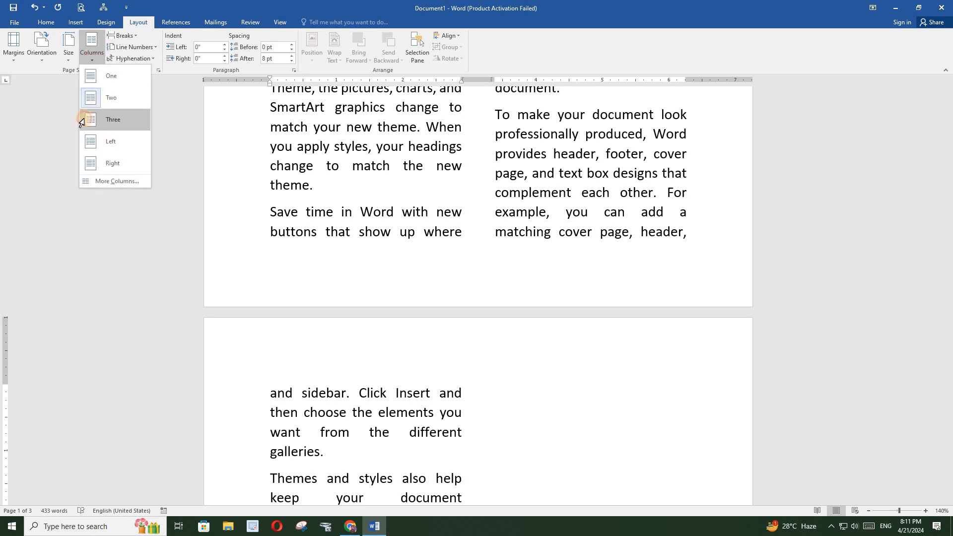
pyautogui.click(82, 121)
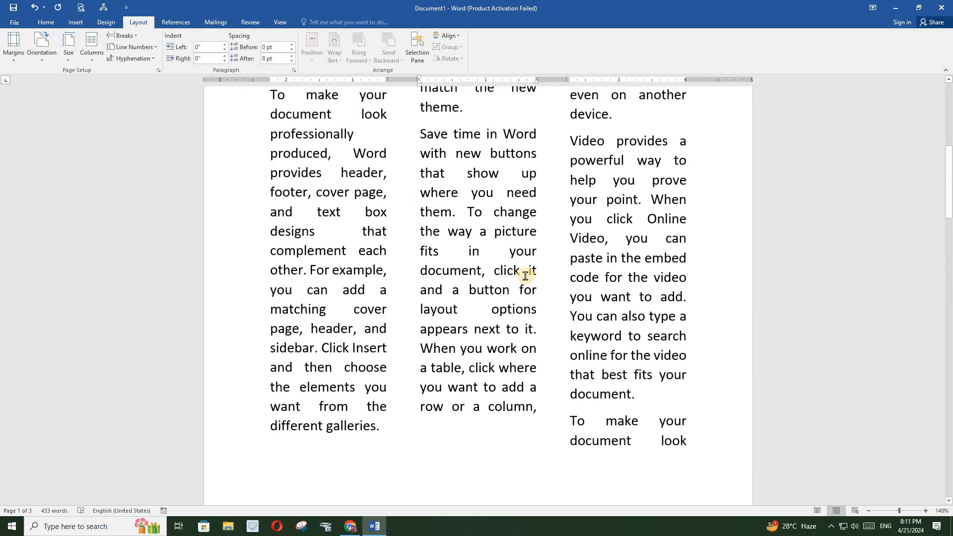
pyautogui.scroll(6, 525, 276)
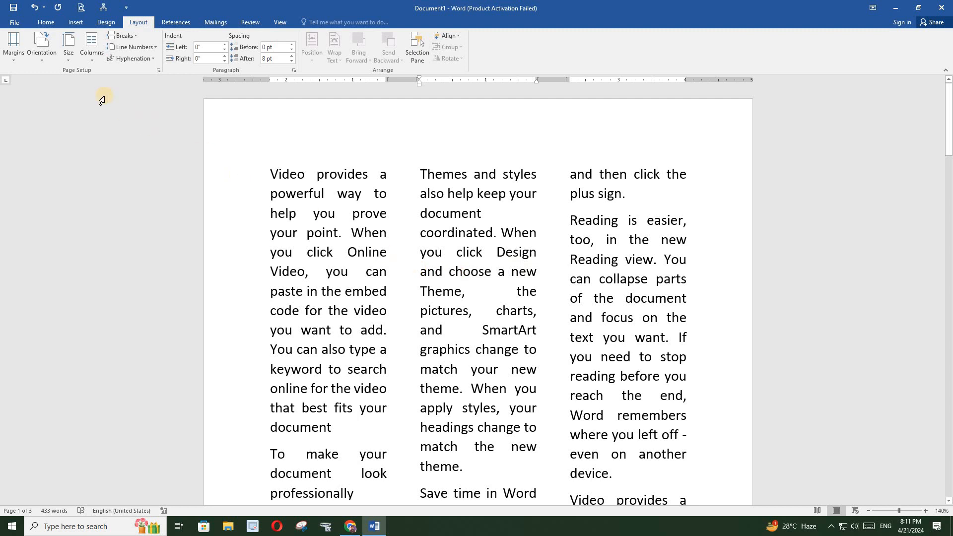
# Step: Highlight the text of the first and second columns in turn and examine how it continues into the third
pyautogui.moveTo(270, 175); pyautogui.dragTo(379, 415)
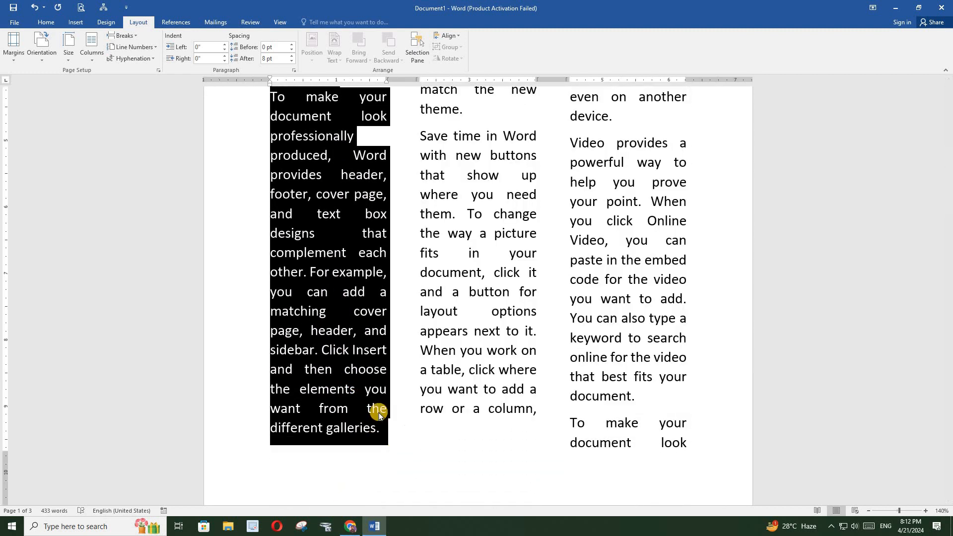
pyautogui.scroll(6, 380, 412)
pyautogui.moveTo(422, 176); pyautogui.dragTo(503, 494)
pyautogui.scroll(-4, 474, 357)
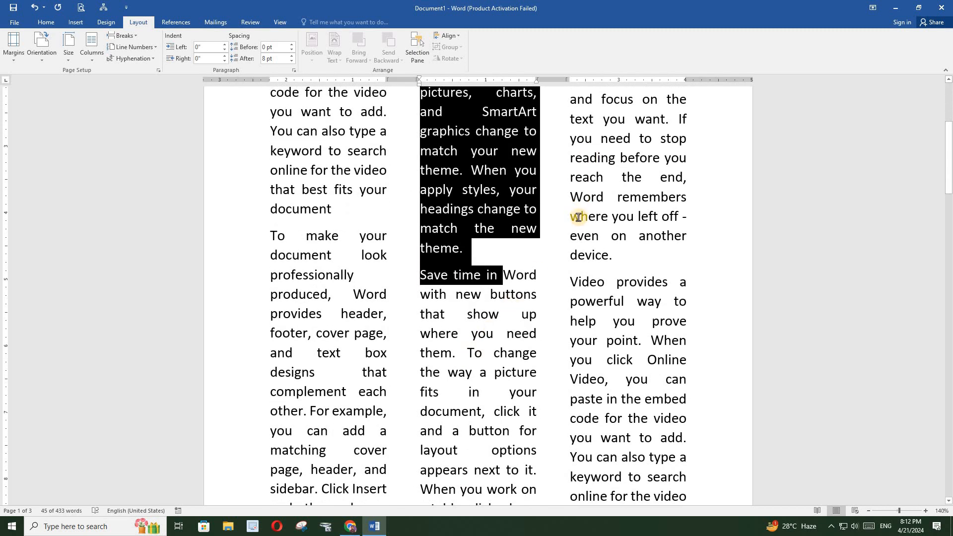
pyautogui.scroll(3, 578, 217)
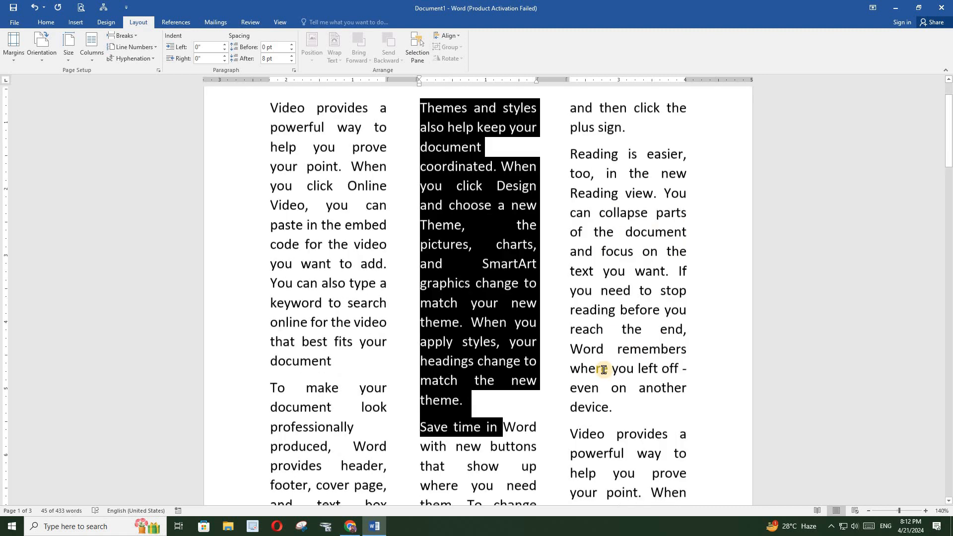
pyautogui.scroll(-4, 604, 369)
pyautogui.scroll(5, 677, 363)
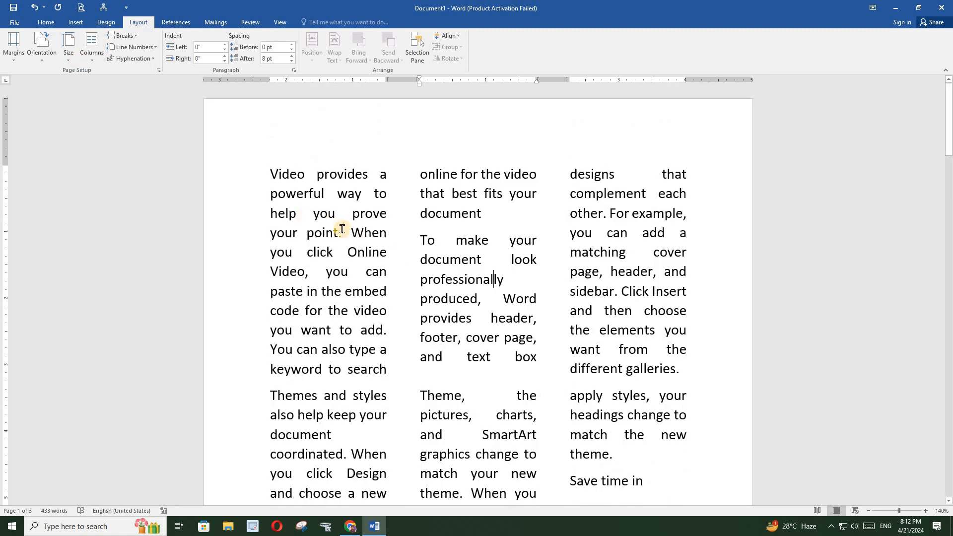
# Step: Select the whole document and set its text to one column
pyautogui.hotkey('ctrl', 'a')
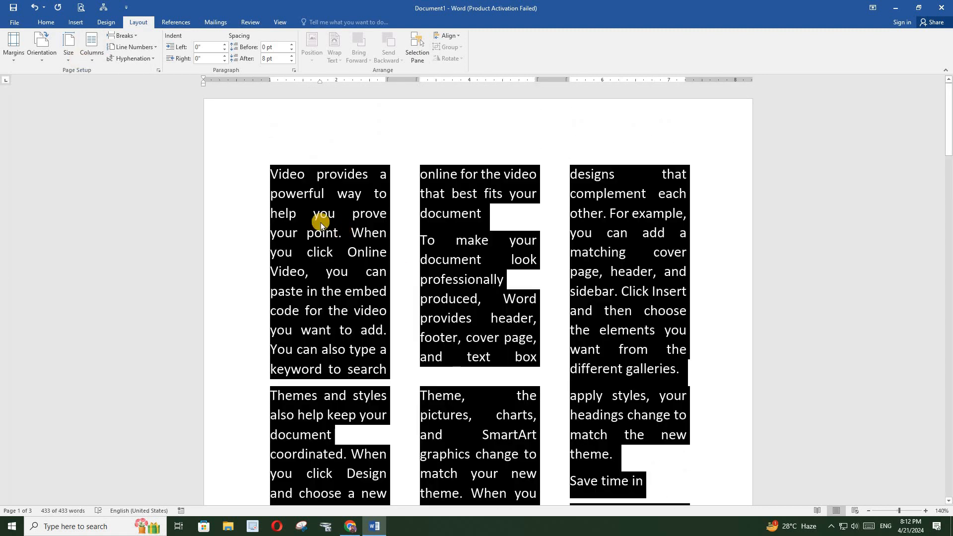
pyautogui.click(97, 58)
pyautogui.click(109, 76)
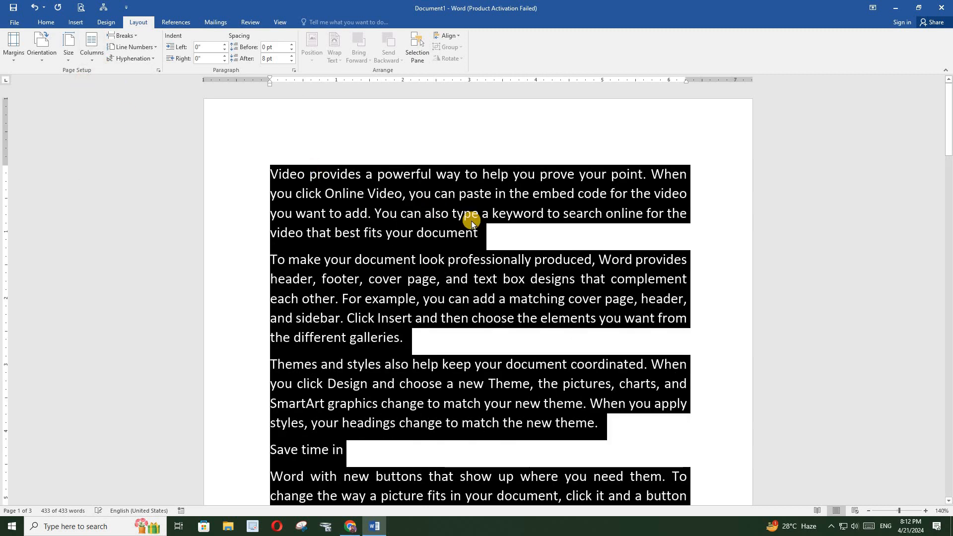
pyautogui.click(471, 215)
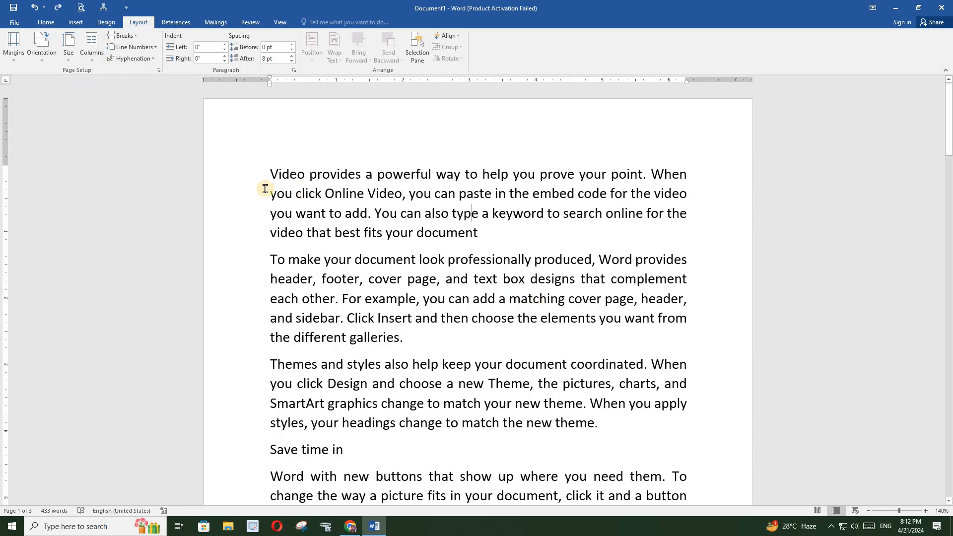
# Step: Apply the Left column preset to the entire document and look over the unequal column widths on the pages
pyautogui.tripleClick(201, 158)
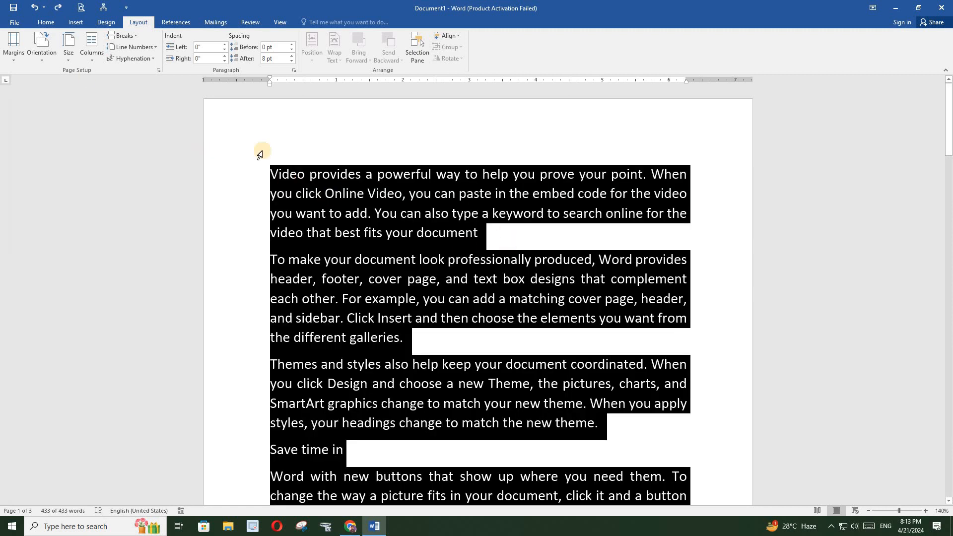
pyautogui.click(92, 48)
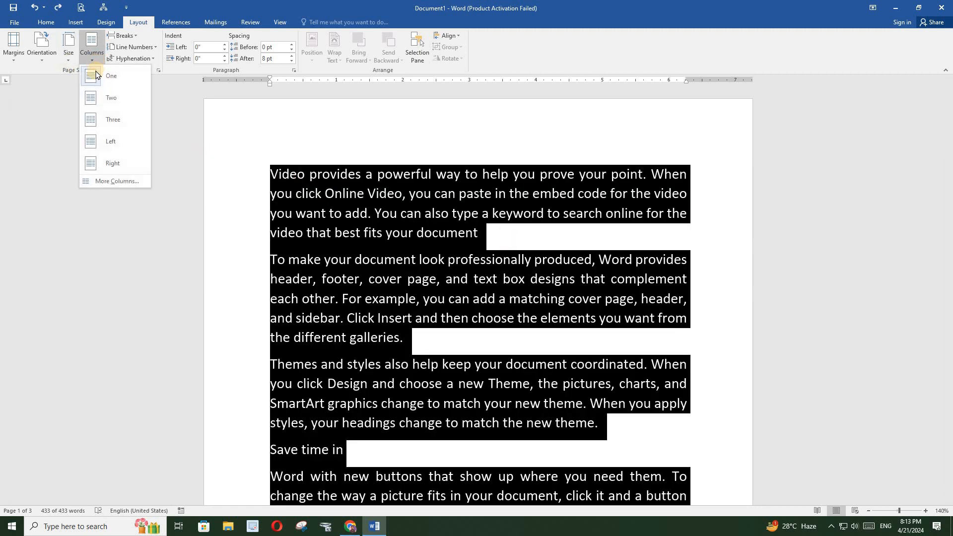
pyautogui.click(101, 142)
pyautogui.click(536, 209)
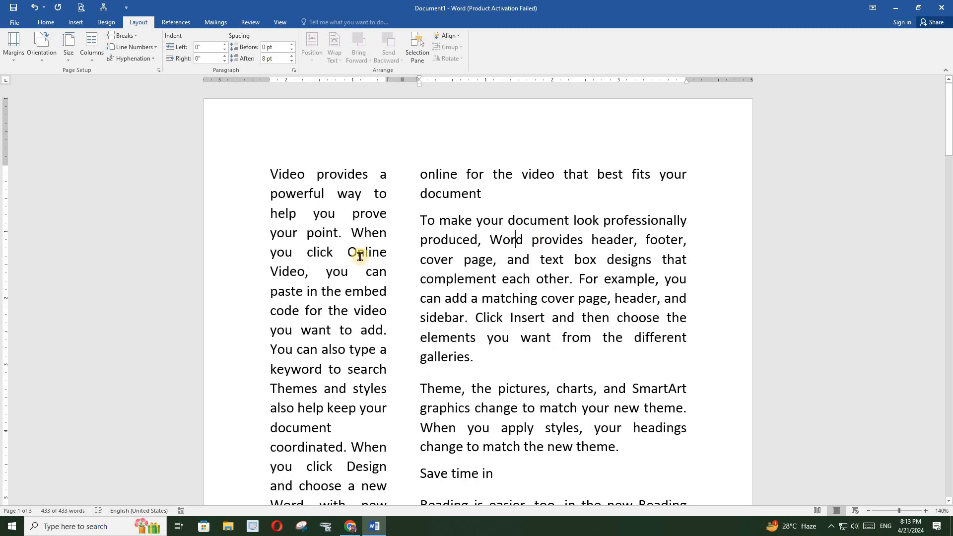
pyautogui.scroll(-2, 365, 221)
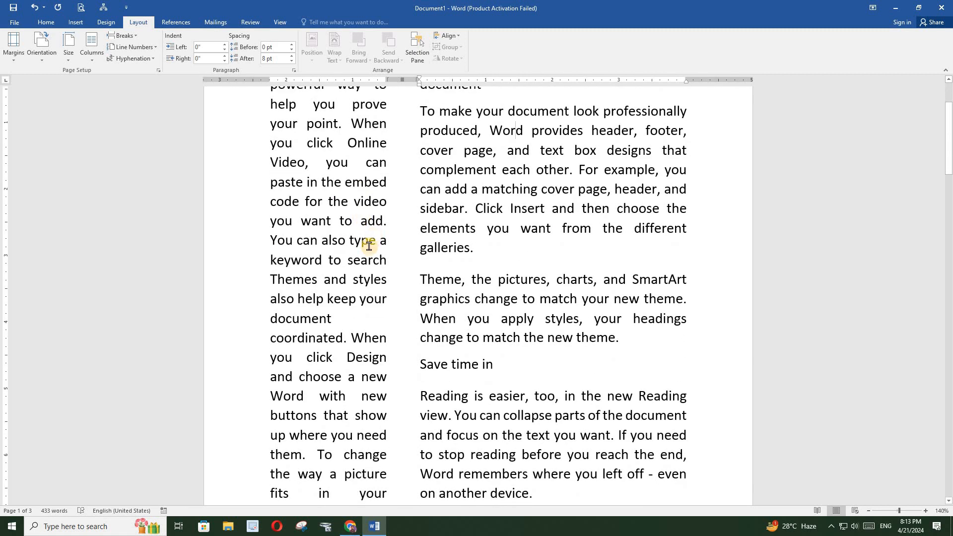
pyautogui.scroll(-7, 367, 245)
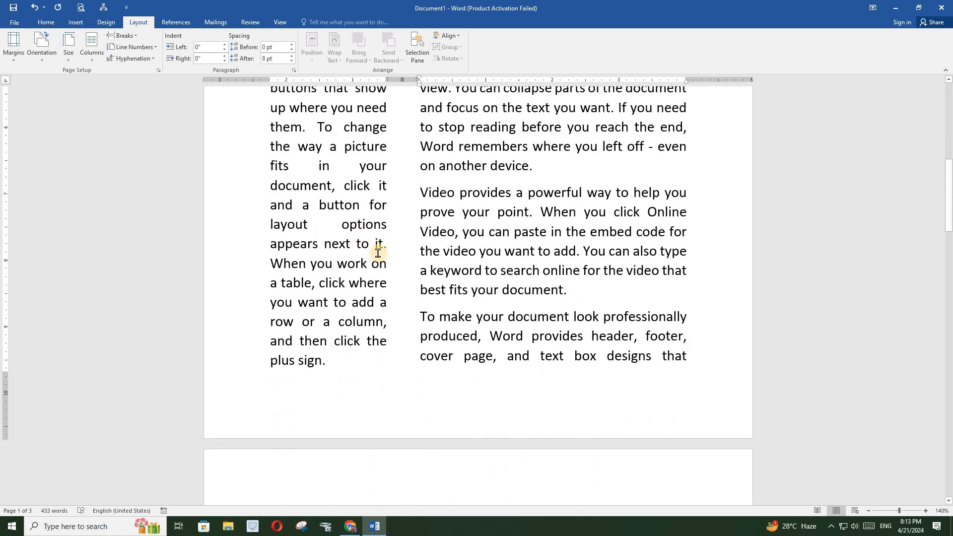
pyautogui.scroll(-6, 377, 254)
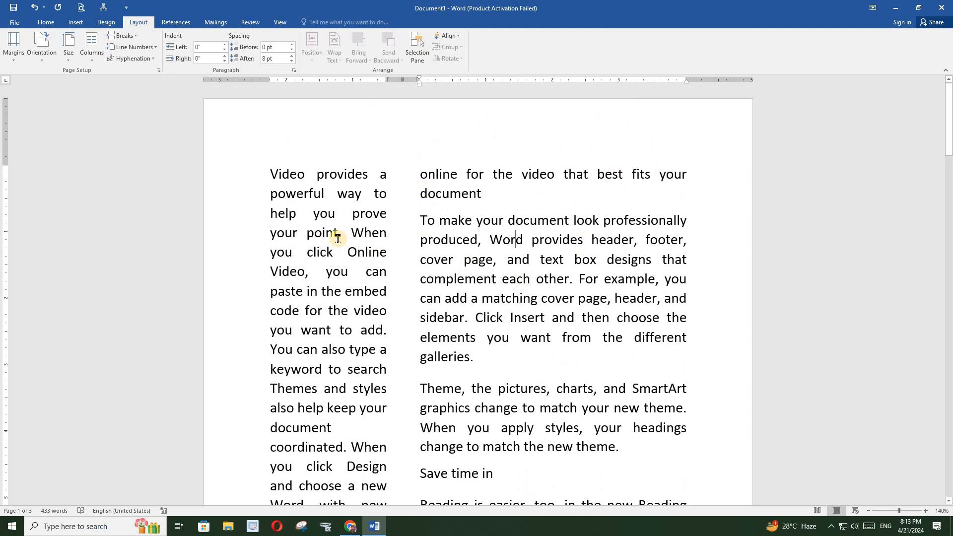
# Step: Apply the Right column preset to the whole document and look over the column widths on the pages
pyautogui.hotkey('ctrl', 'a')
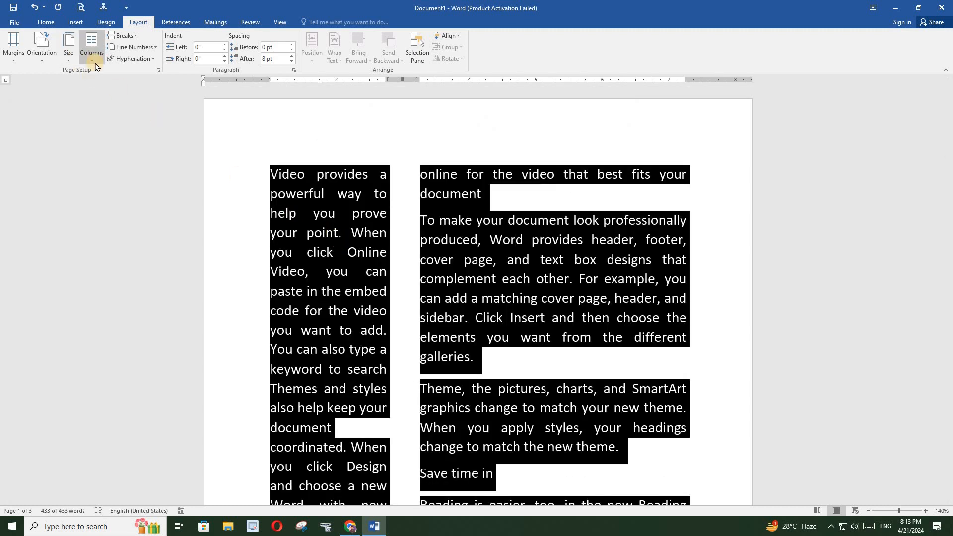
pyautogui.click(93, 58)
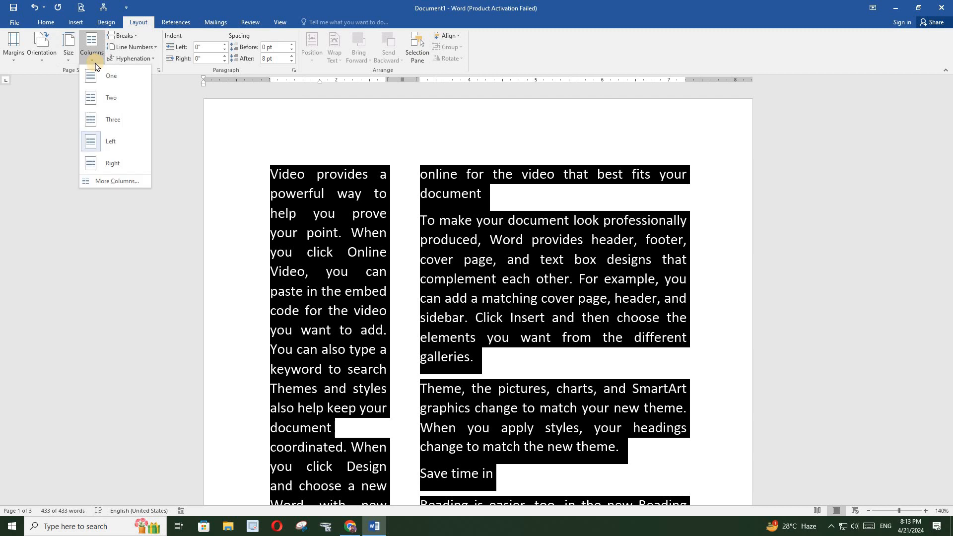
pyautogui.click(117, 164)
pyautogui.click(517, 251)
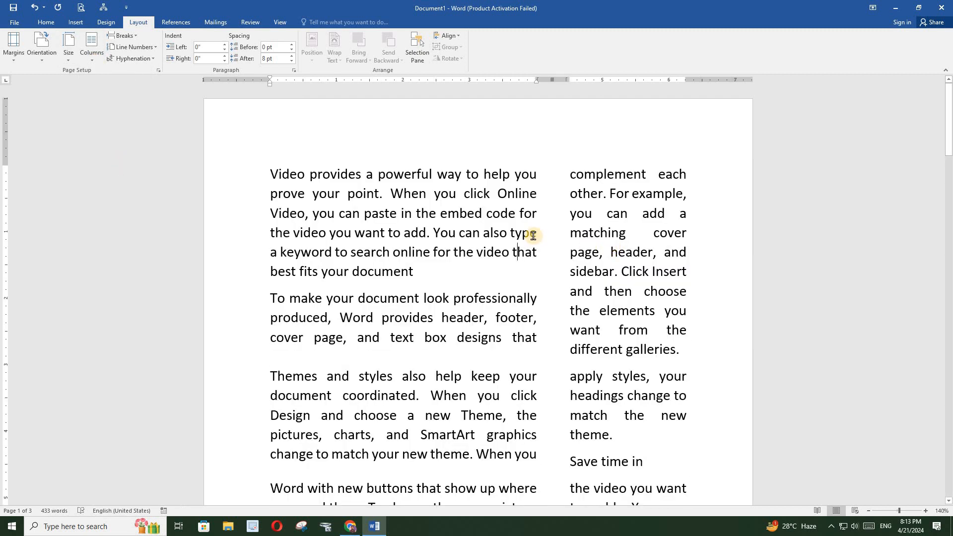
pyautogui.scroll(-2, 466, 257)
pyautogui.scroll(-5, 467, 256)
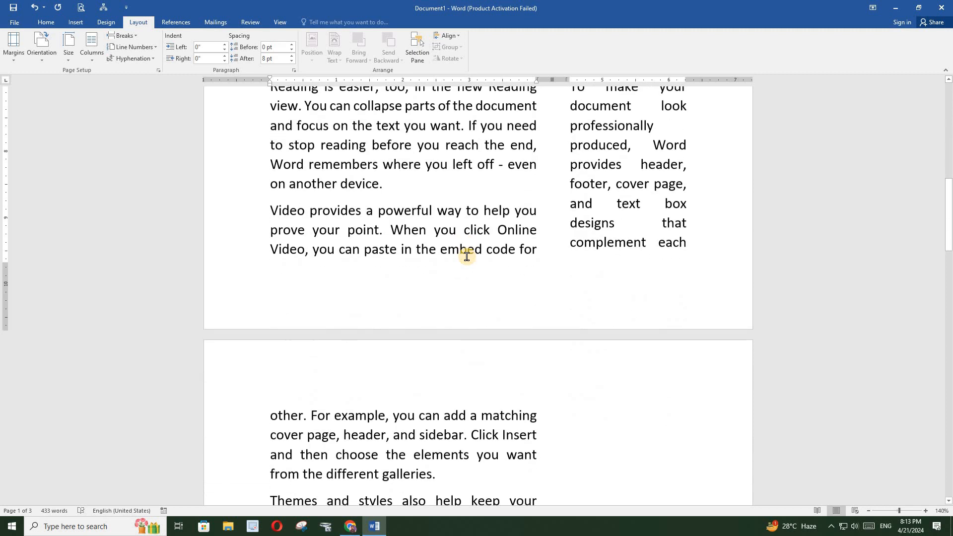
pyautogui.scroll(12, 467, 254)
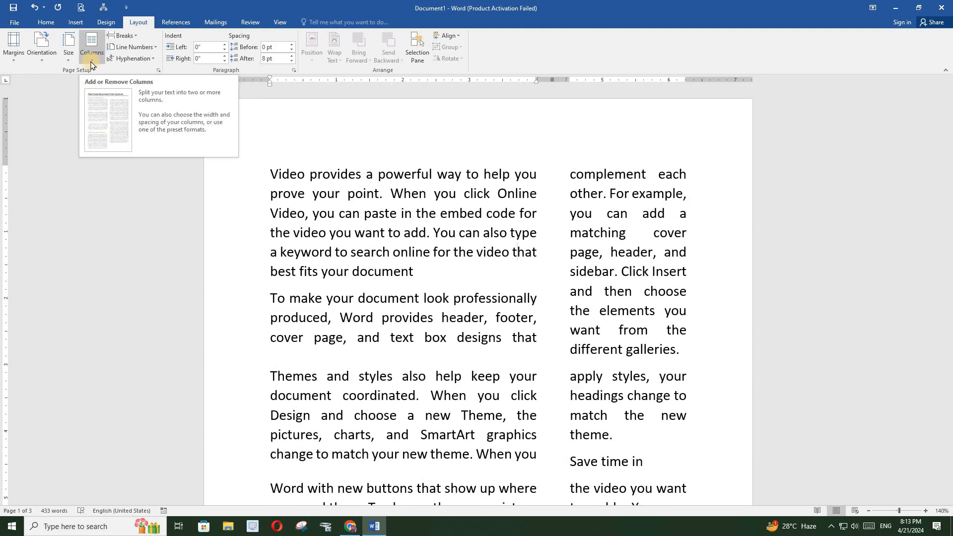
# Step: Set the text of the whole document to one column and look over the first two pages
pyautogui.click(376, 233)
pyautogui.hotkey('ctrl', 'a')
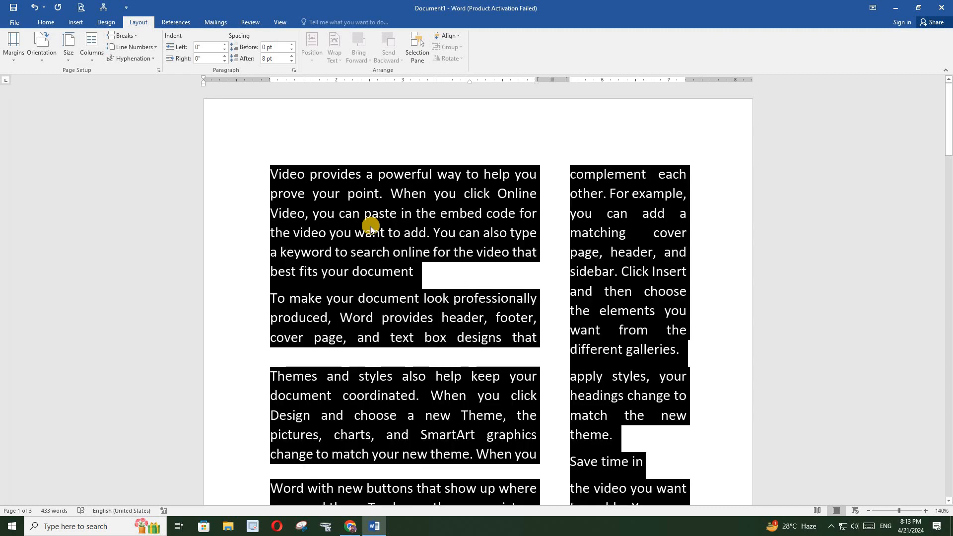
pyautogui.click(95, 62)
pyautogui.click(97, 75)
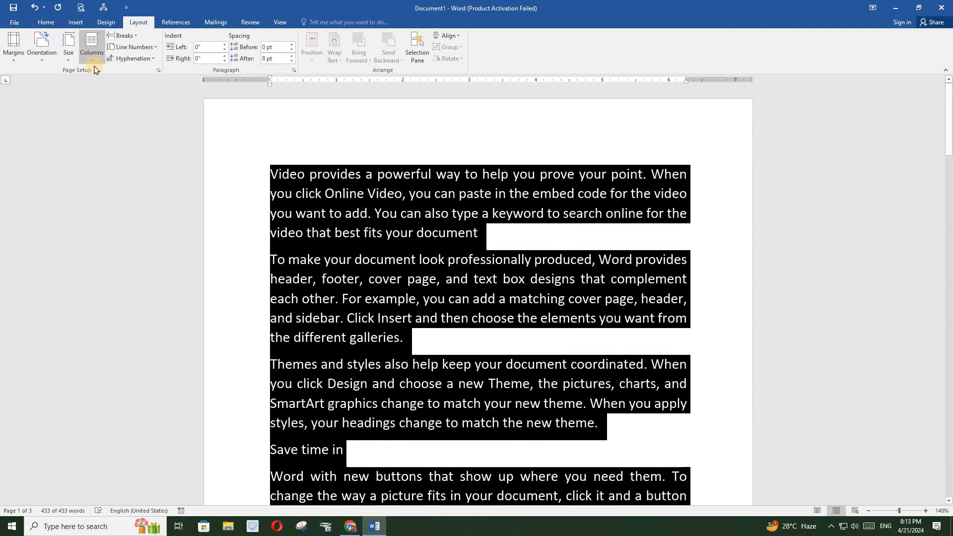
pyautogui.click(382, 213)
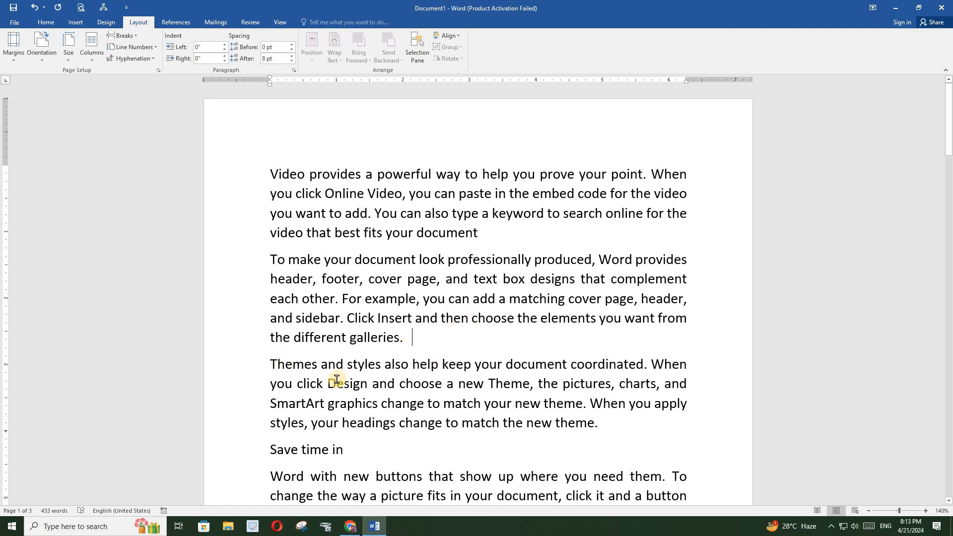
pyautogui.scroll(-8, 426, 337)
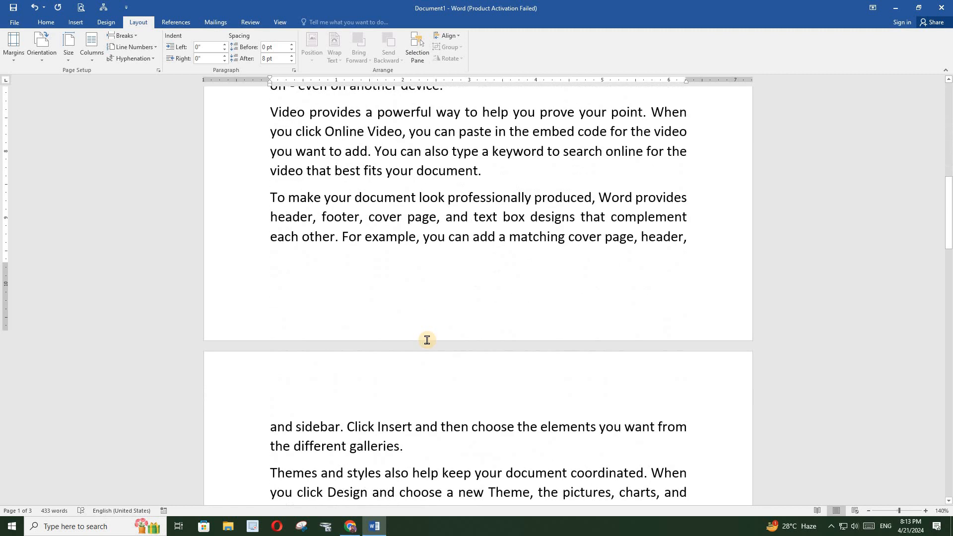
pyautogui.scroll(-2, 427, 340)
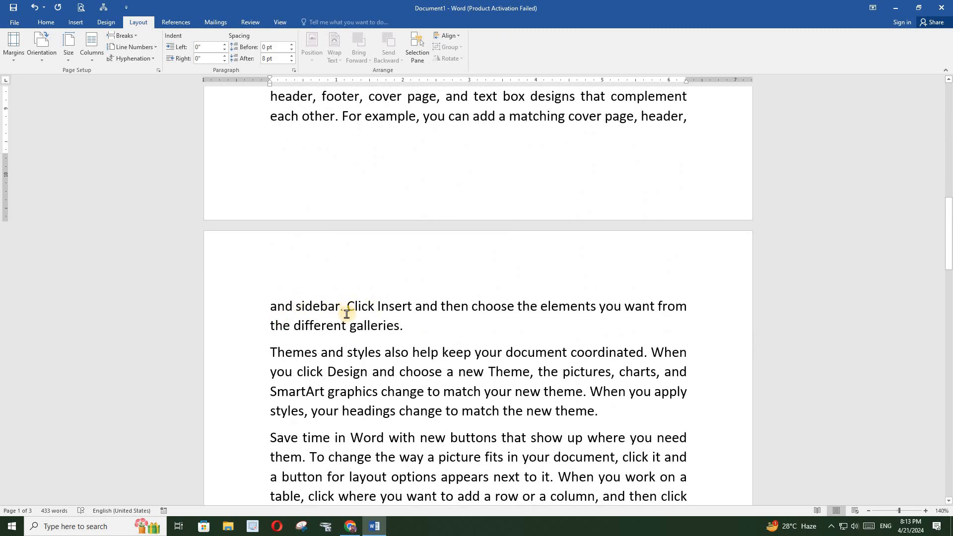
pyautogui.scroll(10, 406, 422)
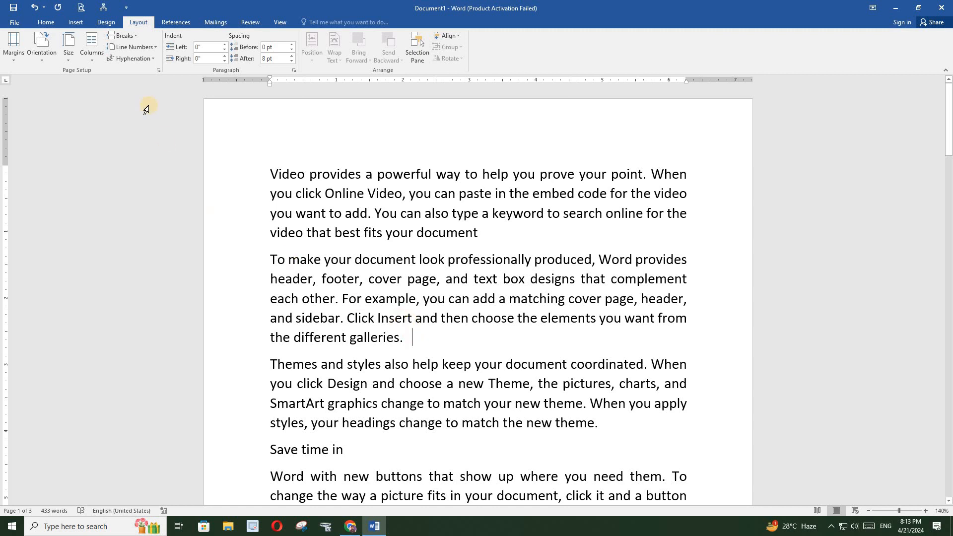
# Step: Insert a page break after the second paragraph, ending in "different galleries.", and check where the following text starts
pyautogui.click(132, 41)
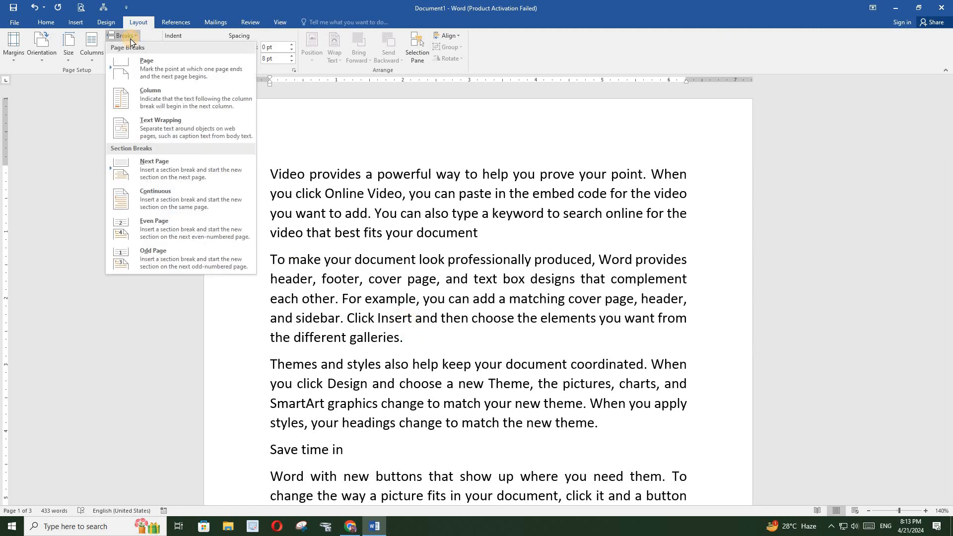
pyautogui.click(167, 73)
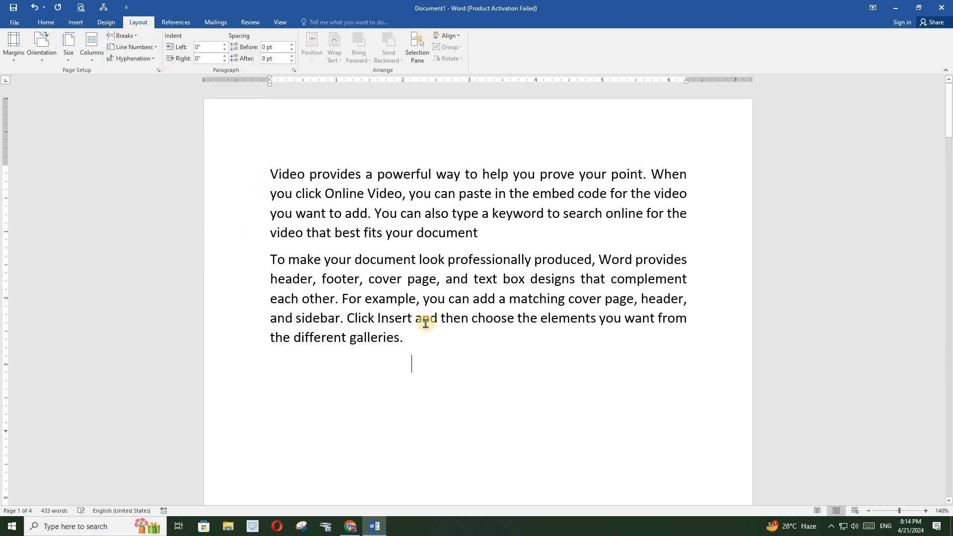
pyautogui.scroll(-8, 415, 355)
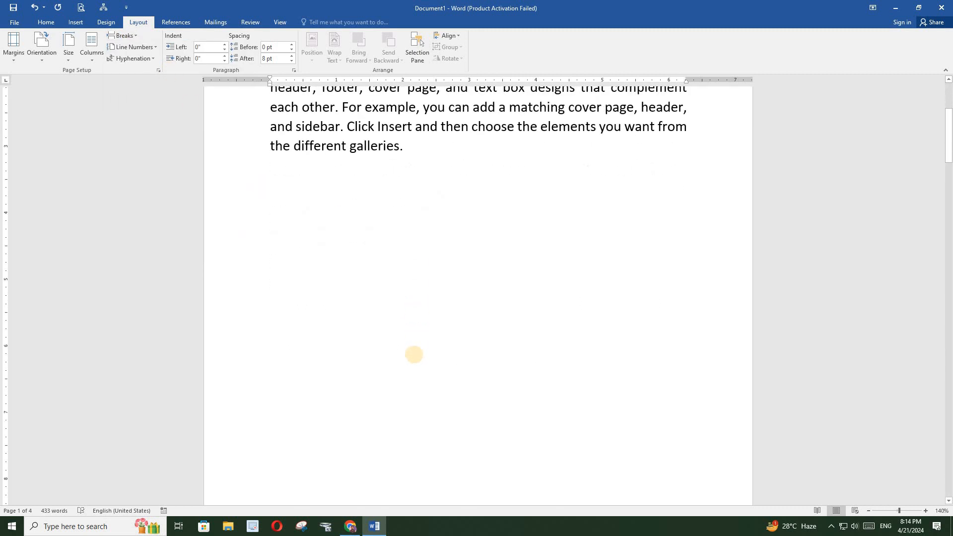
pyautogui.scroll(-5, 411, 353)
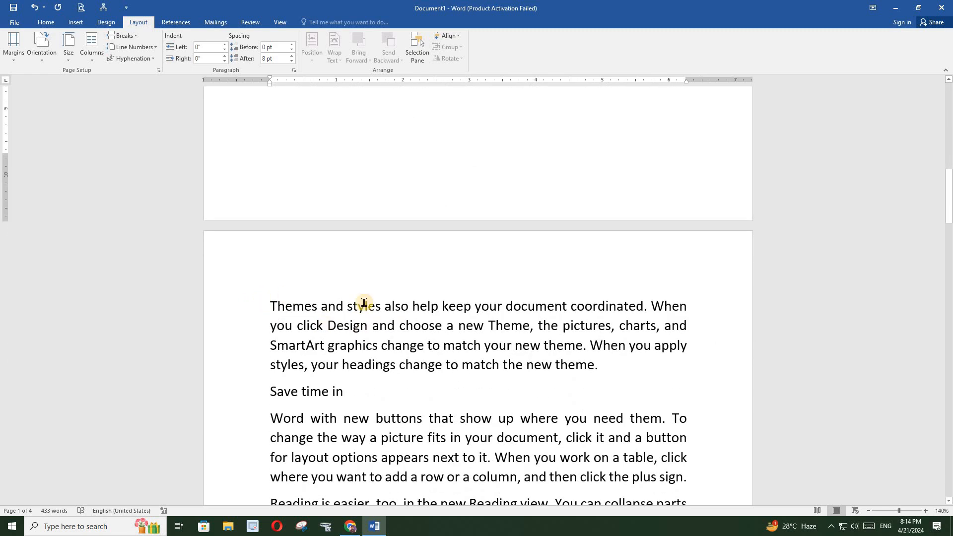
pyautogui.scroll(2, 304, 315)
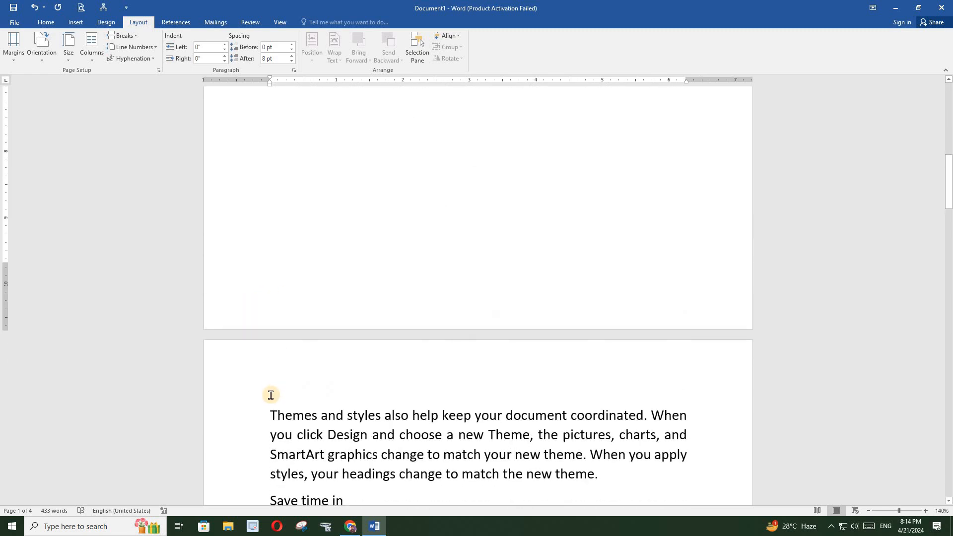
# Step: Delete the page break before the "Themes and styles" paragraph so its text rejoins the first page
pyautogui.click(345, 383)
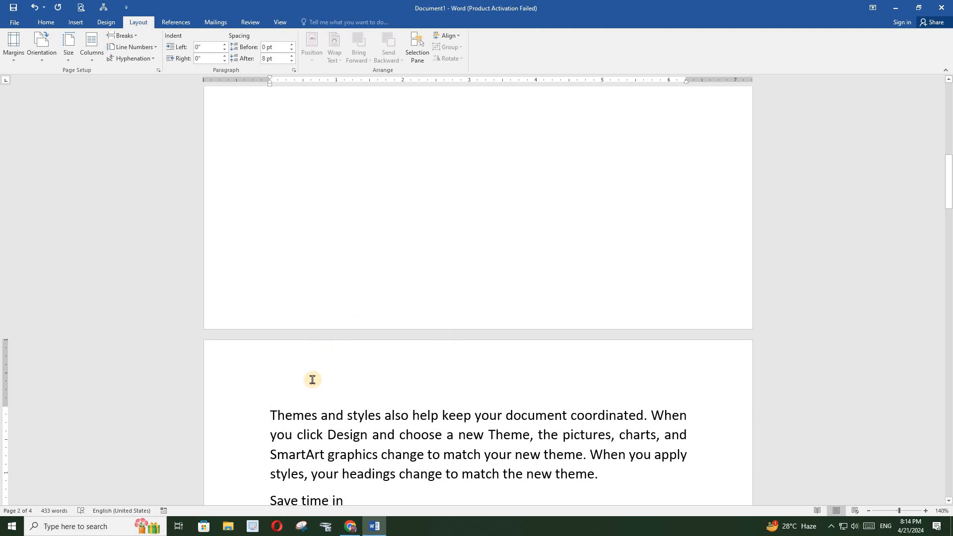
pyautogui.press('BackSpace')
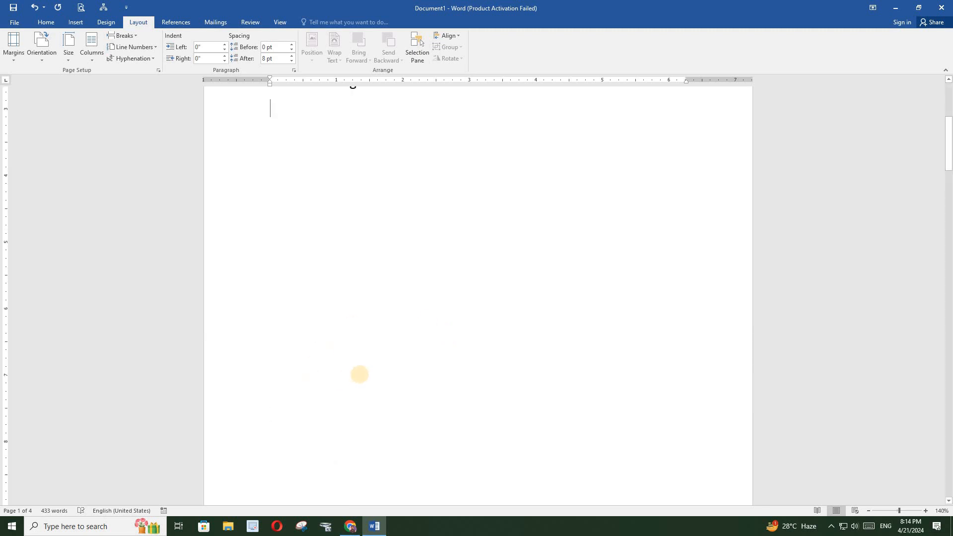
pyautogui.press('Down')
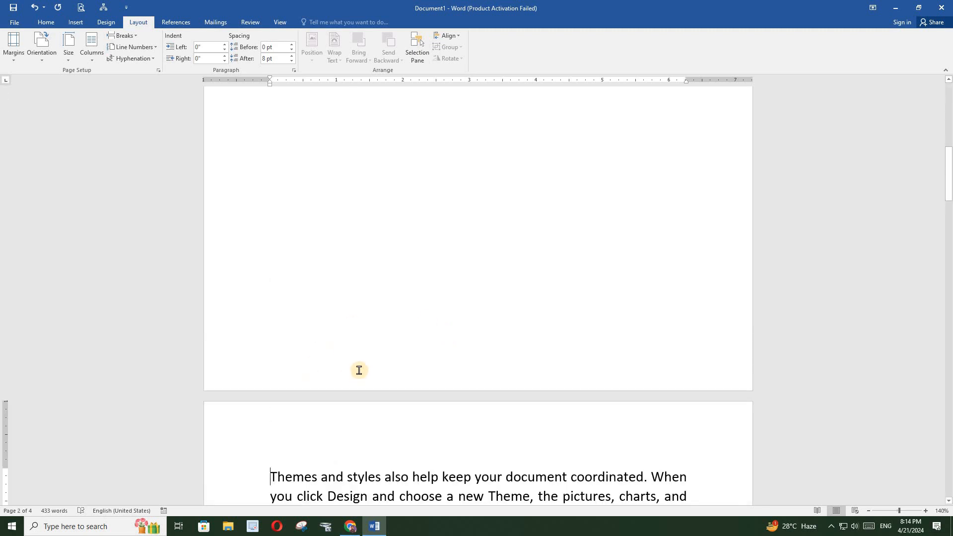
pyautogui.press('BackSpace')
pyautogui.scroll(5, 285, 214)
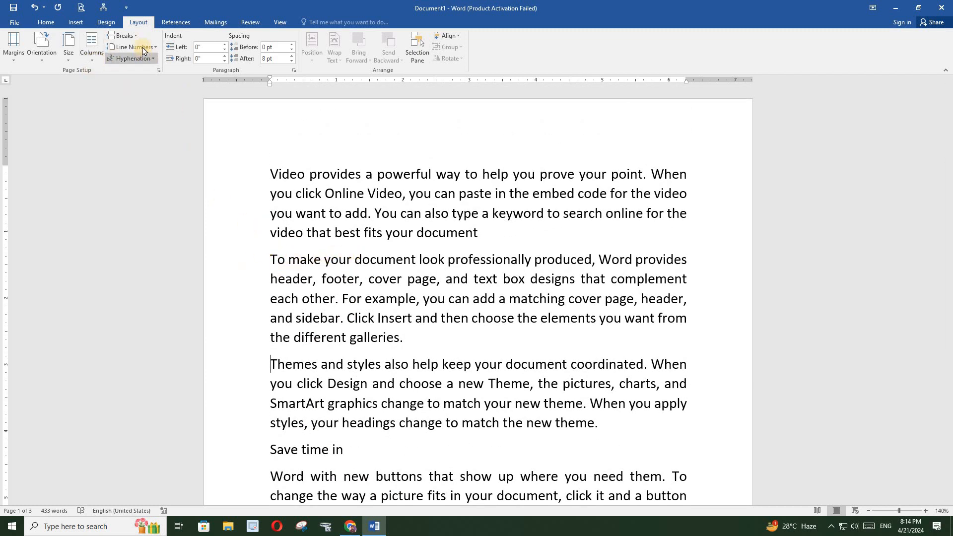
# Step: Set the text of the whole document to two columns and look over the layout of the first page
pyautogui.click(132, 37)
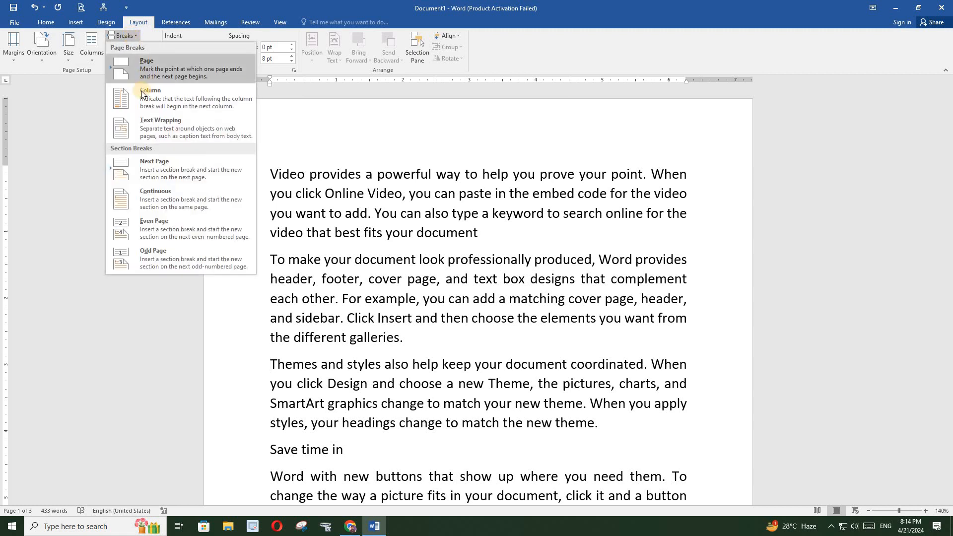
pyautogui.click(395, 219)
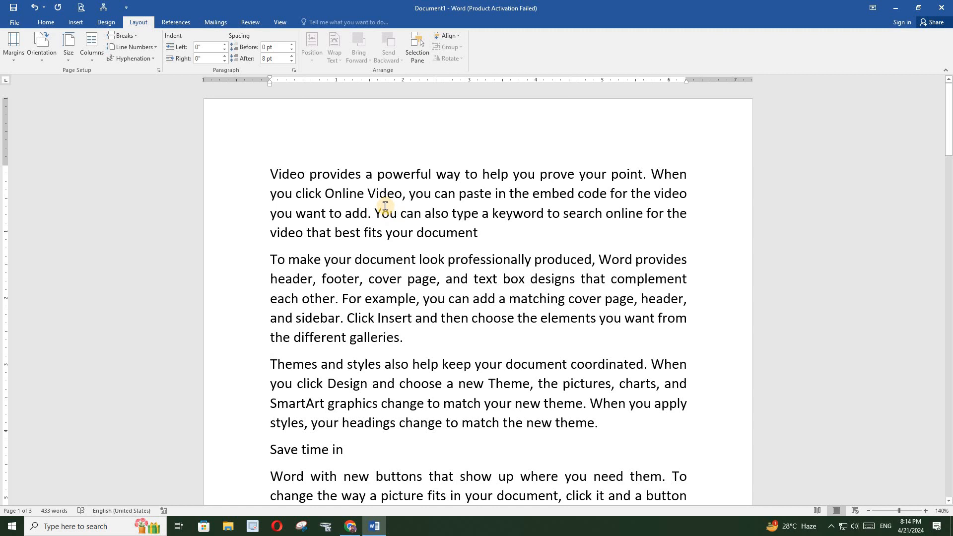
pyautogui.hotkey('ctrl', 'a')
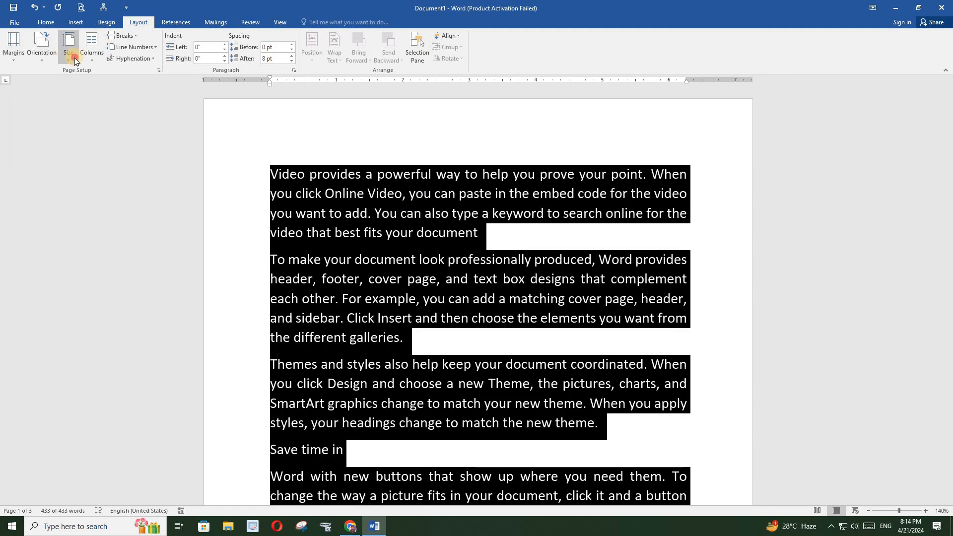
pyautogui.click(69, 55)
pyautogui.click(92, 58)
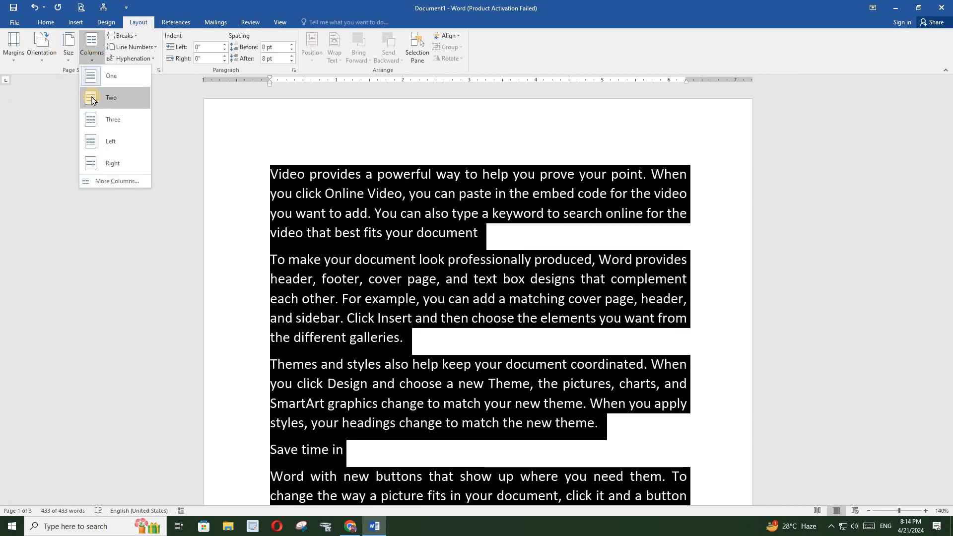
pyautogui.click(98, 99)
pyautogui.click(562, 262)
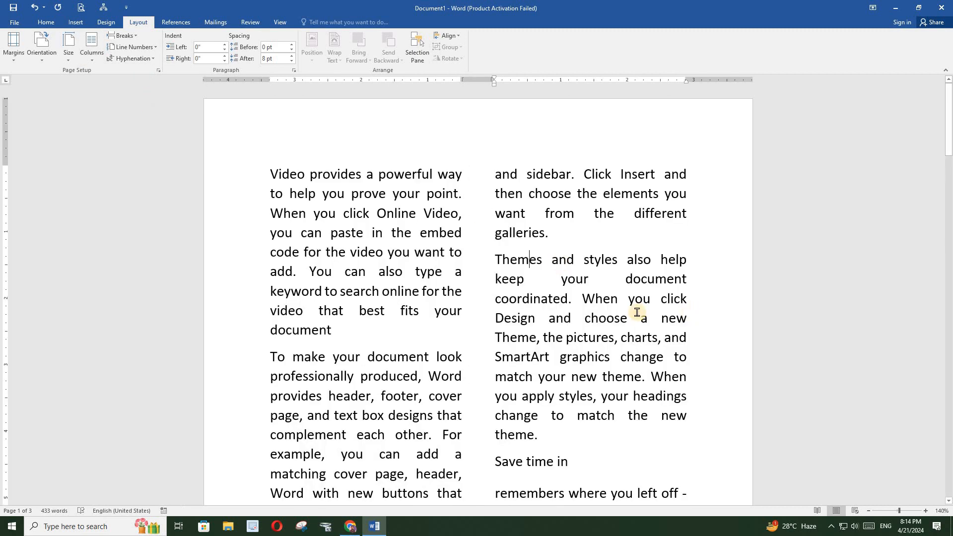
pyautogui.scroll(-8, 595, 304)
pyautogui.scroll(6, 593, 361)
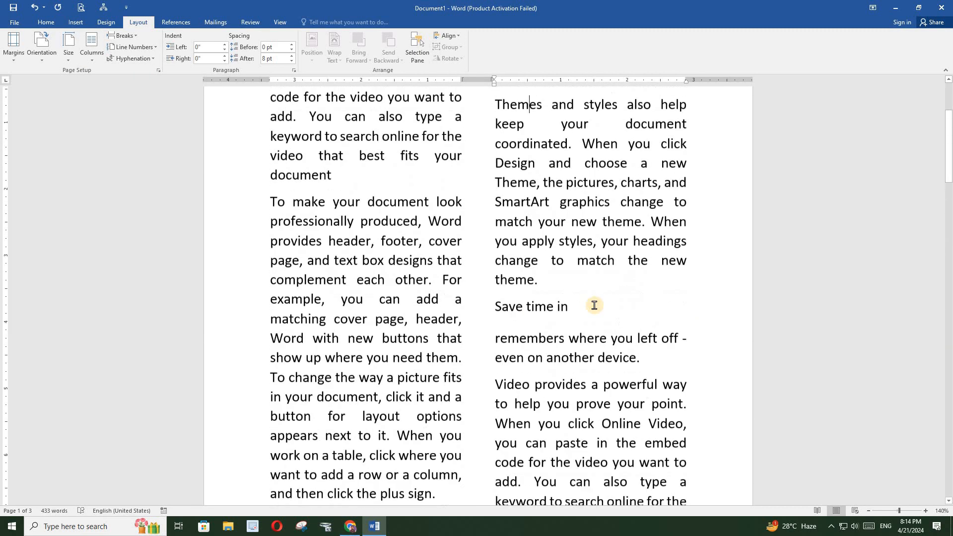
pyautogui.scroll(2, 607, 261)
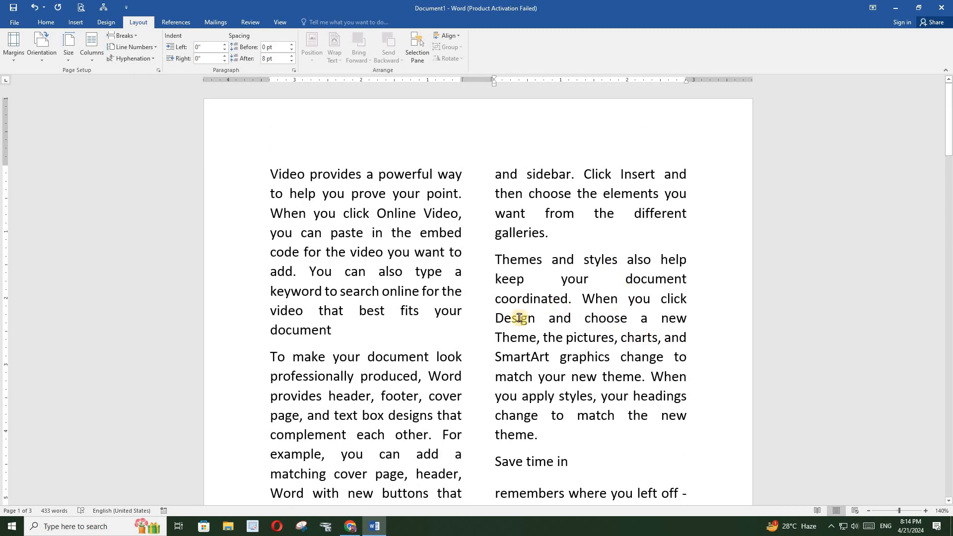
# Step: Insert a column break after "Design" in the "Themes and styles" paragraph and examine how the text is split
pyautogui.click(547, 326)
pyautogui.click(338, 329)
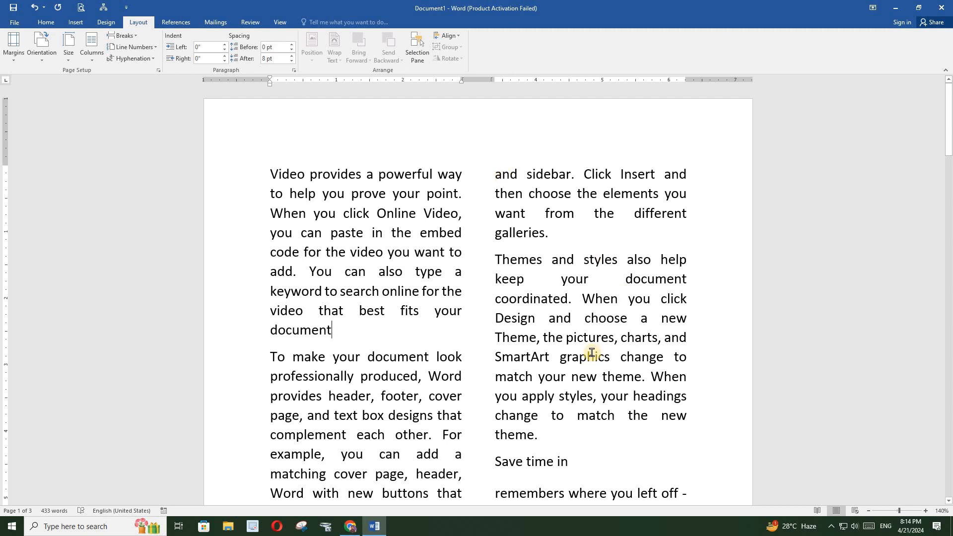
pyautogui.click(534, 318)
pyautogui.click(128, 37)
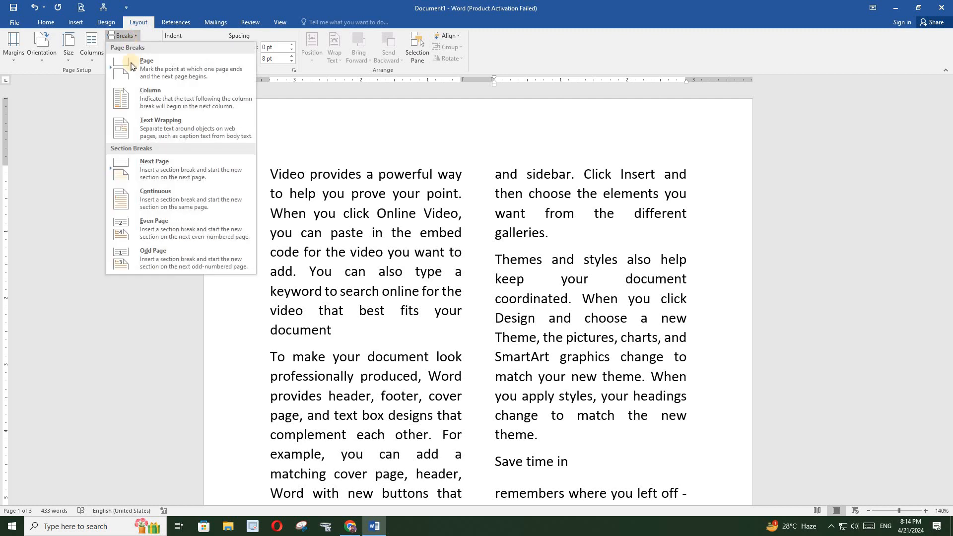
pyautogui.click(147, 104)
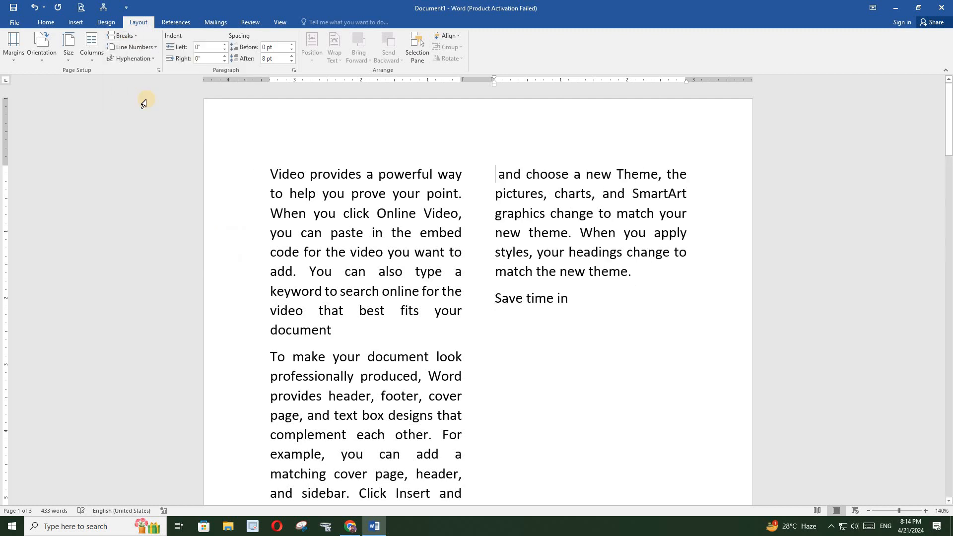
pyautogui.scroll(-2, 504, 177)
pyautogui.scroll(-7, 505, 178)
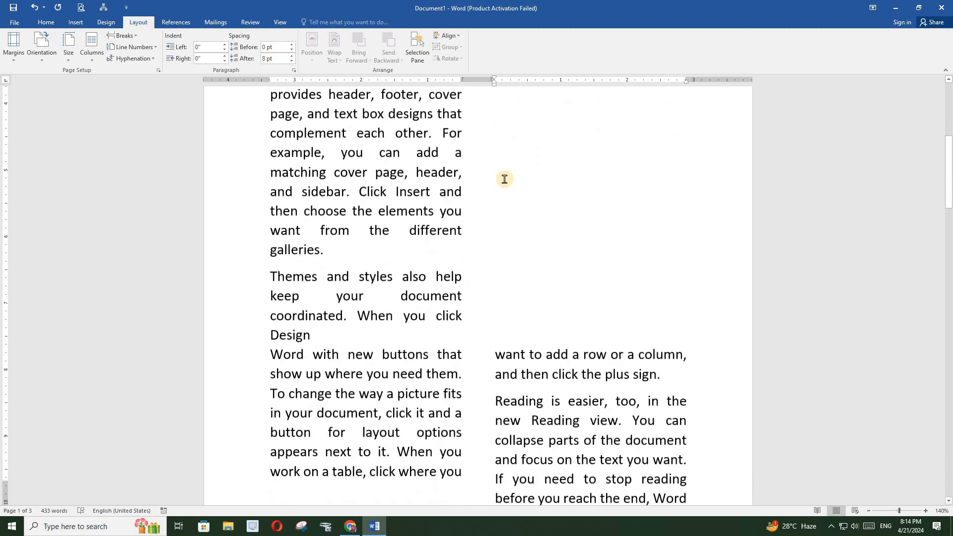
pyautogui.scroll(-3, 501, 174)
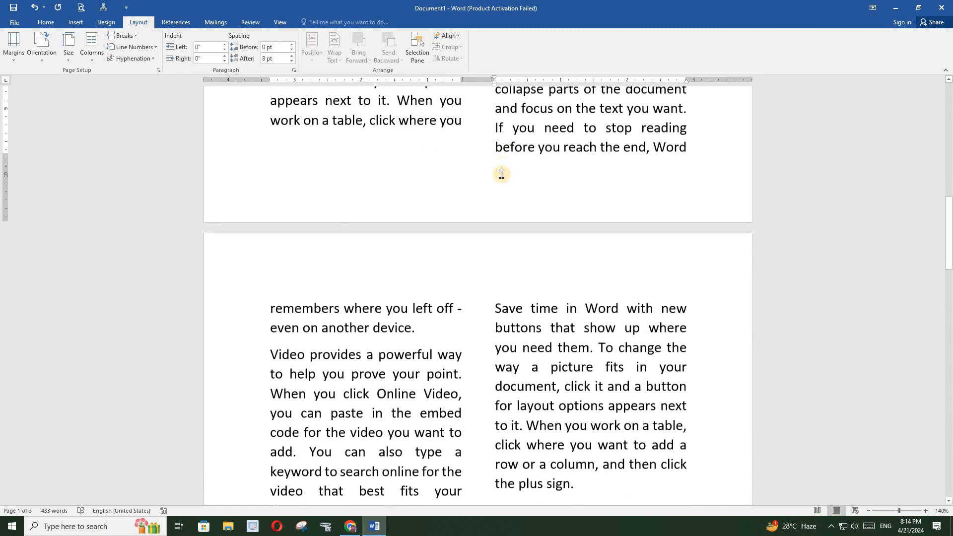
# Step: Review the split columns back to the document's beginning and undo the column break
pyautogui.scroll(3, 502, 132)
pyautogui.scroll(2, 511, 187)
pyautogui.scroll(9, 522, 224)
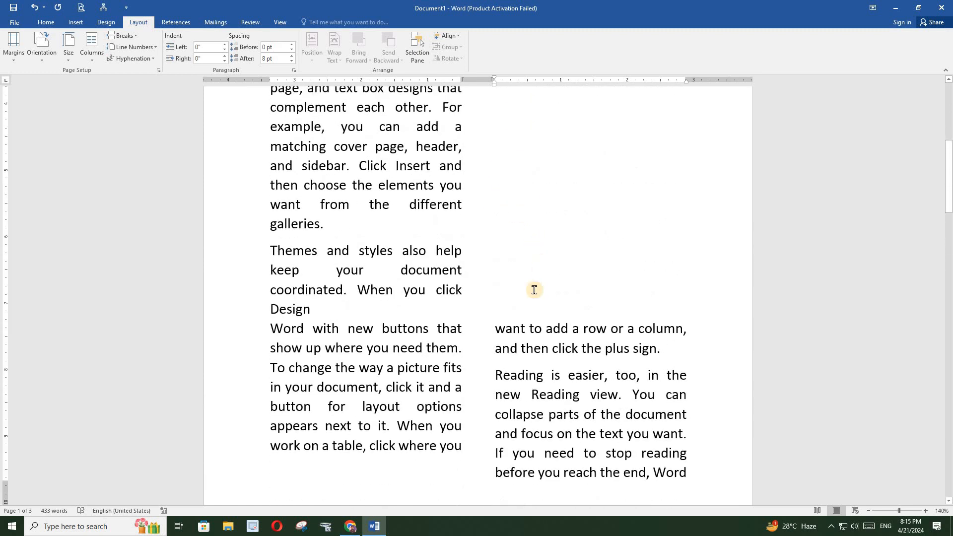
pyautogui.scroll(1, 527, 254)
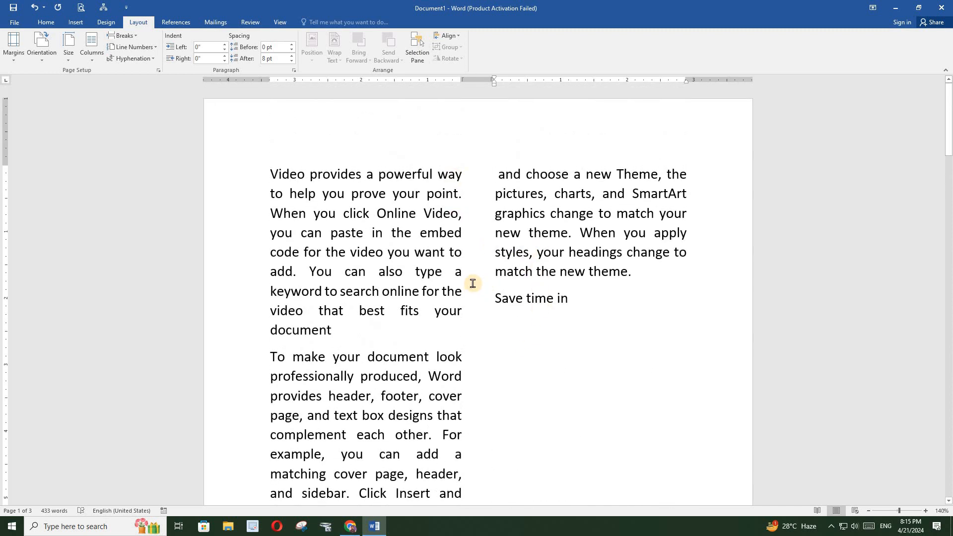
pyautogui.hotkey('ctrl', 'z')
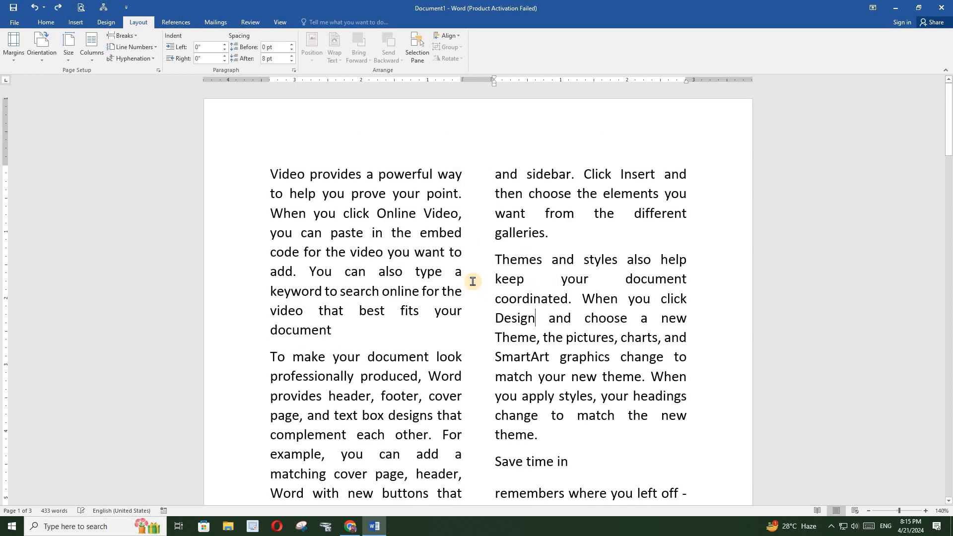
# Step: Try a column break before the "To make your document look" paragraph and undo it
pyautogui.click(270, 357)
pyautogui.click(124, 35)
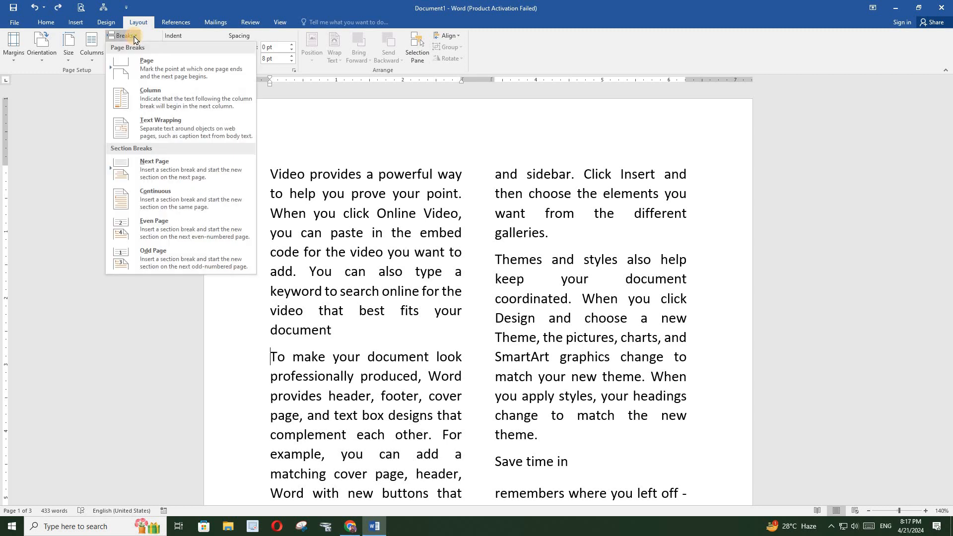
pyautogui.click(156, 98)
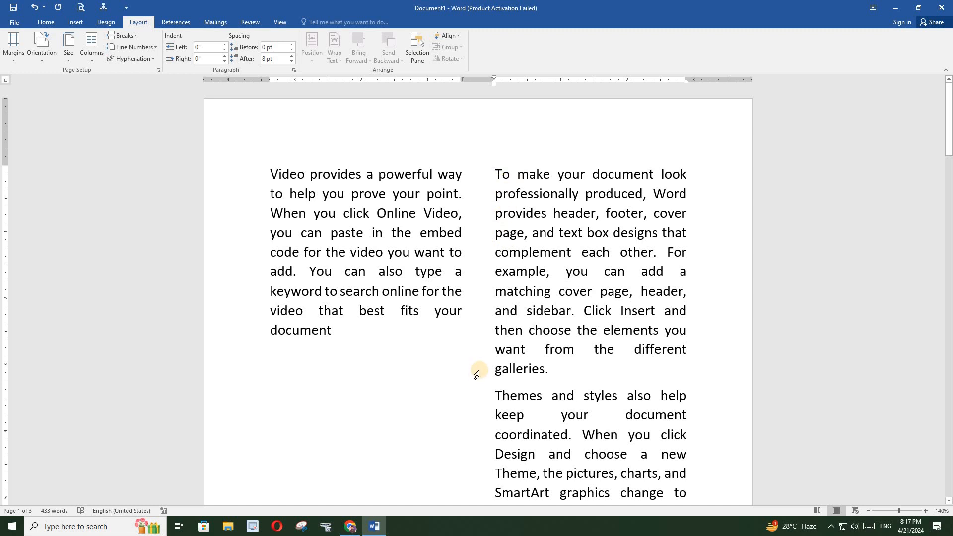
pyautogui.hotkey('ctrl', 'z')
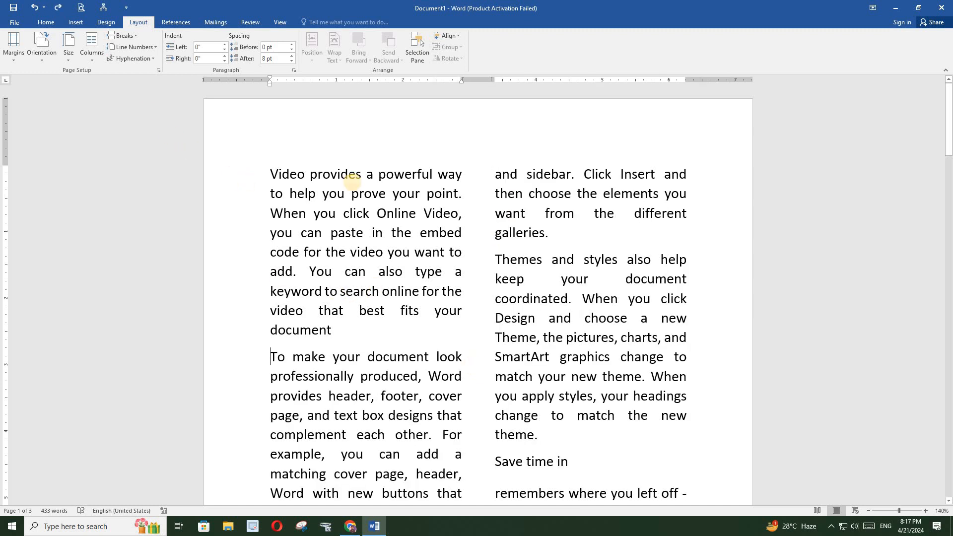
# Step: Set the text of the whole document back to one column and deselect it
pyautogui.hotkey('ctrl', 'a')
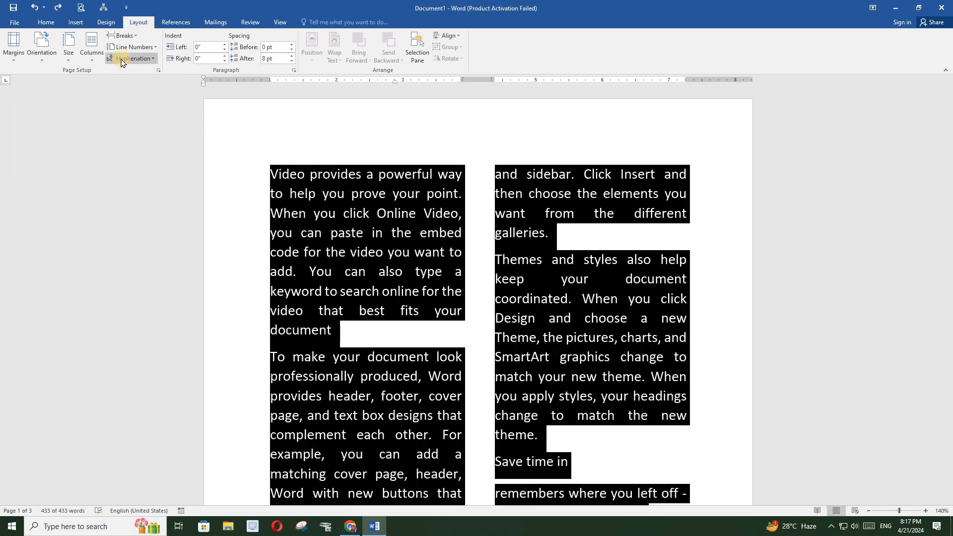
pyautogui.click(92, 47)
pyautogui.click(101, 76)
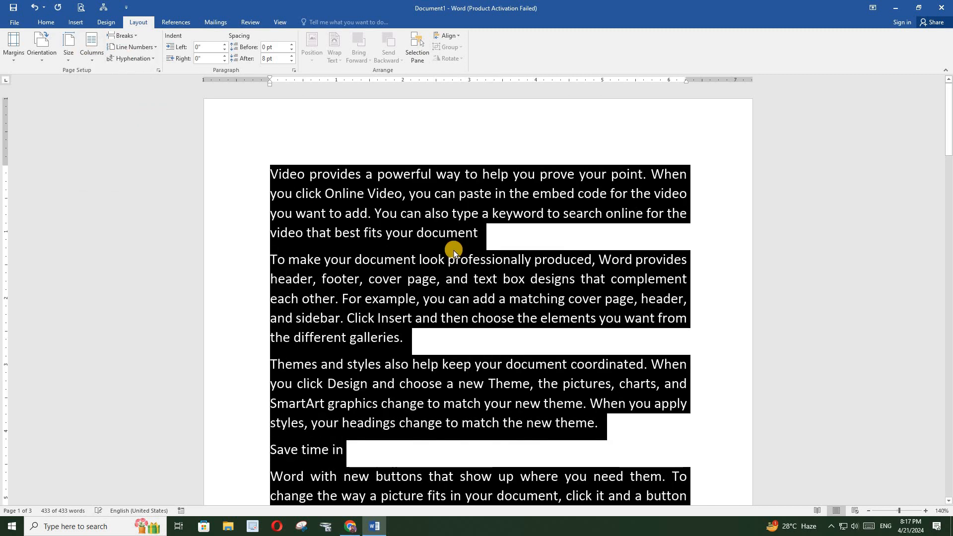
pyautogui.click(408, 232)
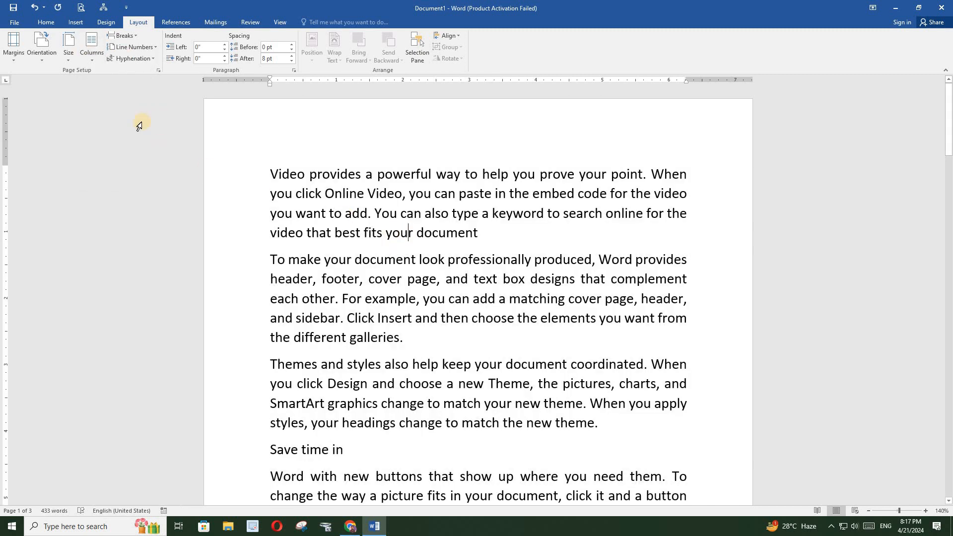
# Step: Turn on continuous line numbering and follow the numbers through to the document's last page
pyautogui.click(142, 47)
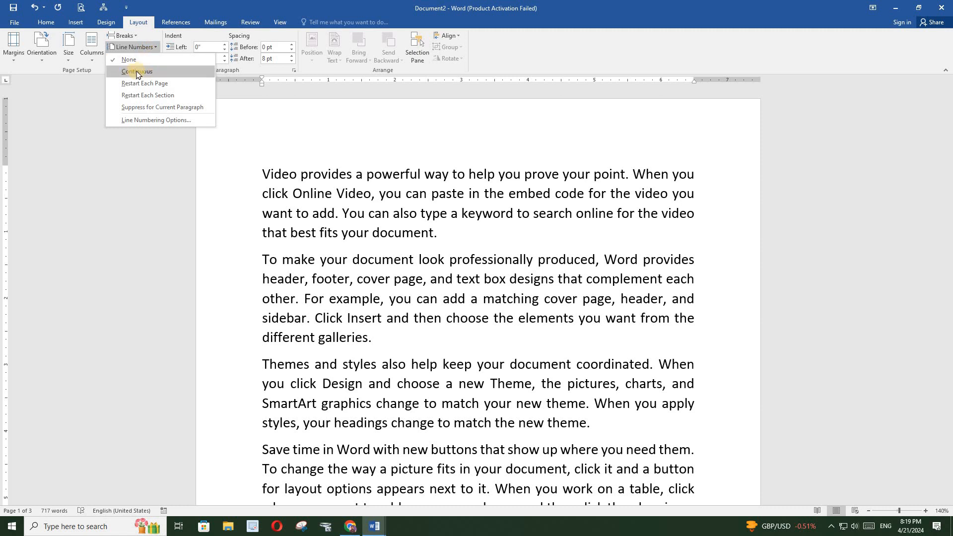
pyautogui.click(137, 72)
pyautogui.scroll(-5, 288, 226)
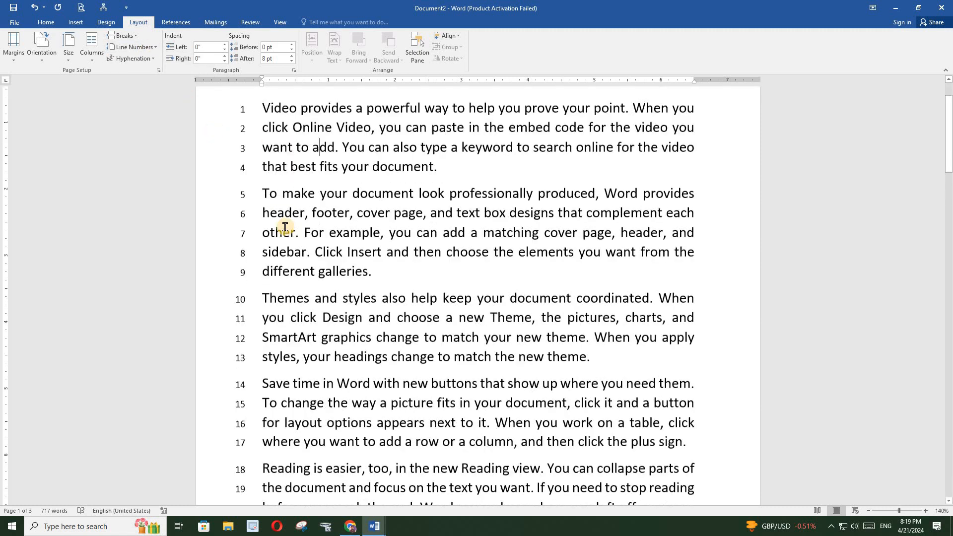
pyautogui.scroll(-12, 285, 226)
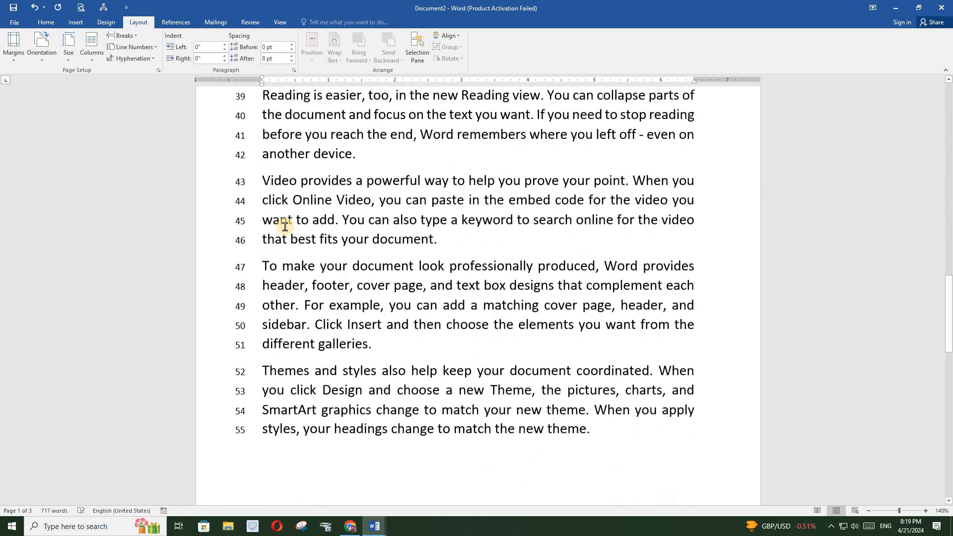
pyautogui.scroll(-6, 285, 227)
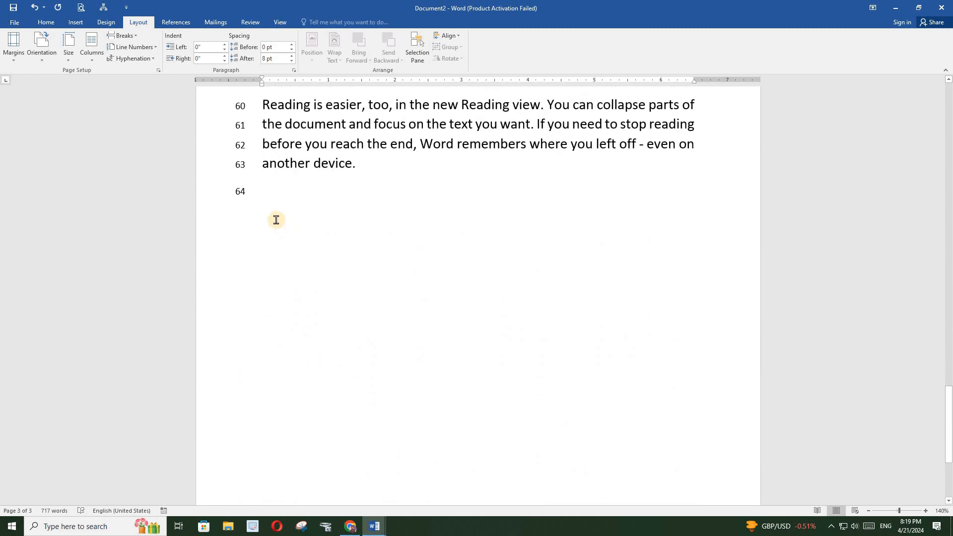
# Step: Add the word "Computer" on the empty last line of the document and start a new line below it
pyautogui.click(267, 191)
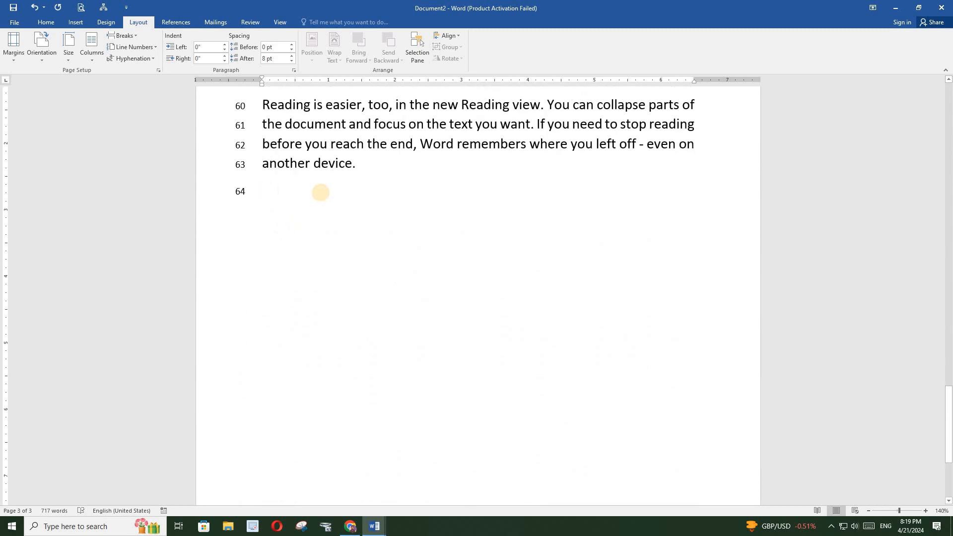
pyautogui.write('compu')
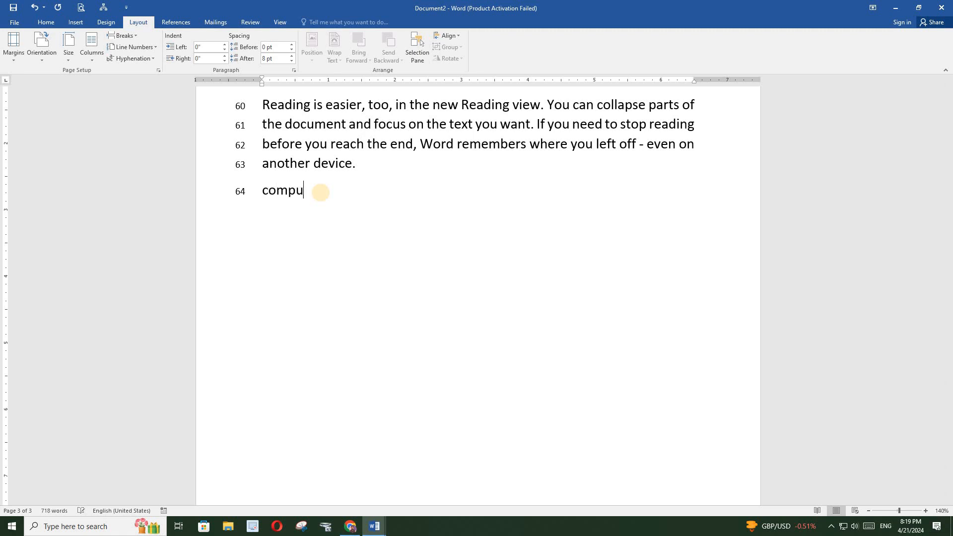
pyautogui.write('ter')
pyautogui.press('Return')
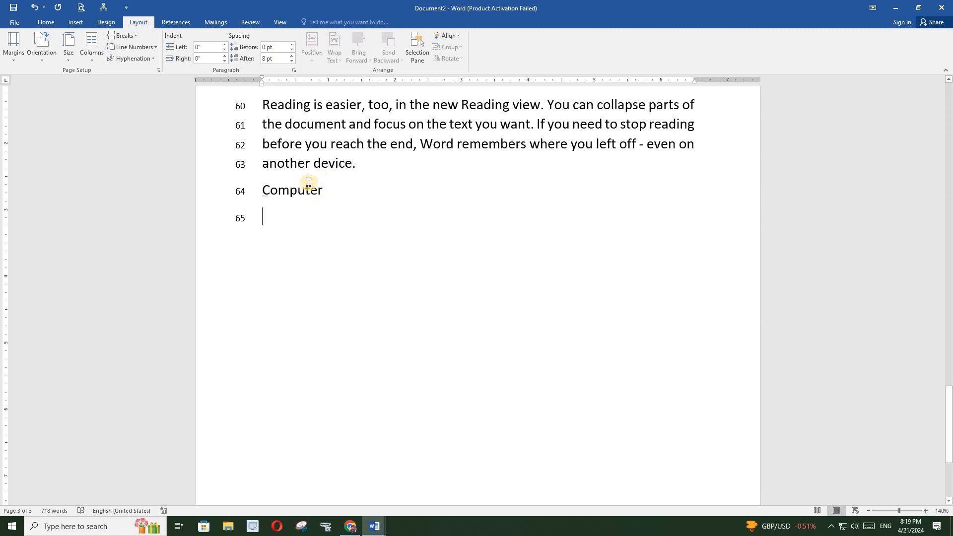
# Step: Set the line numbering to restart on each page and check the numbers across the pages
pyautogui.click(149, 52)
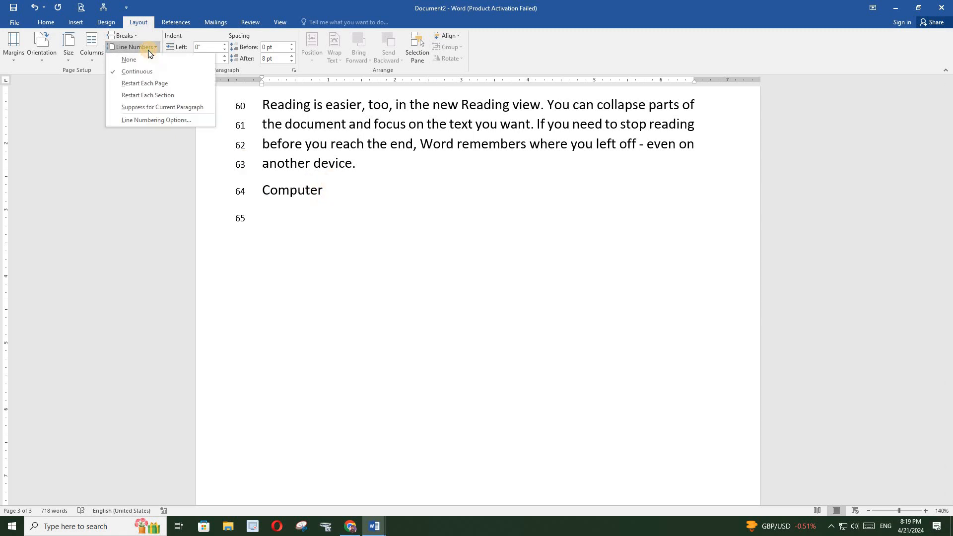
pyautogui.click(156, 88)
pyautogui.scroll(5, 366, 226)
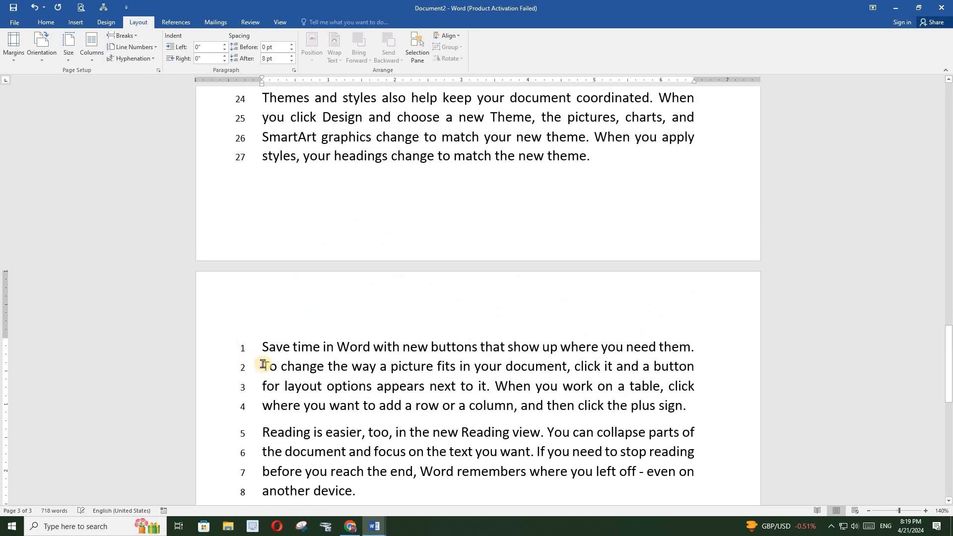
pyautogui.scroll(10, 267, 379)
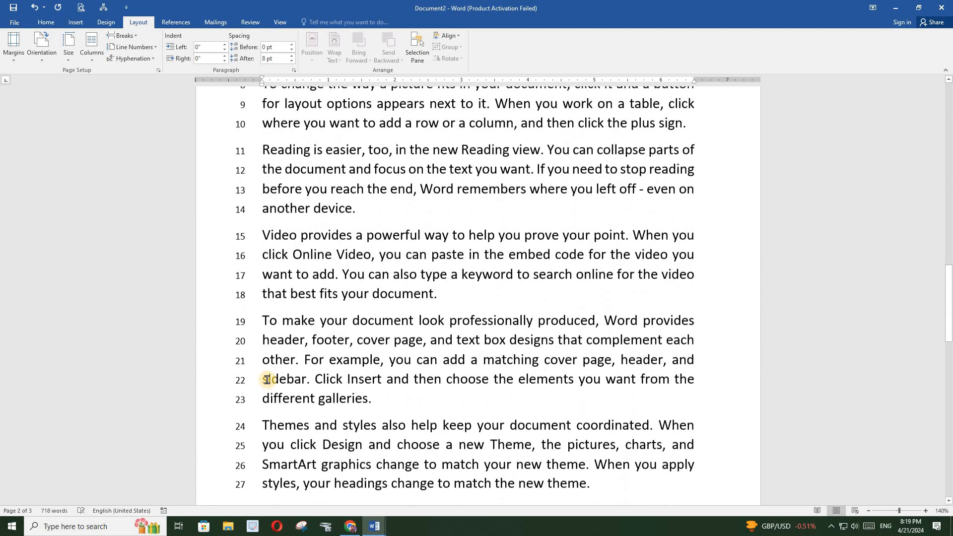
pyautogui.scroll(15, 252, 192)
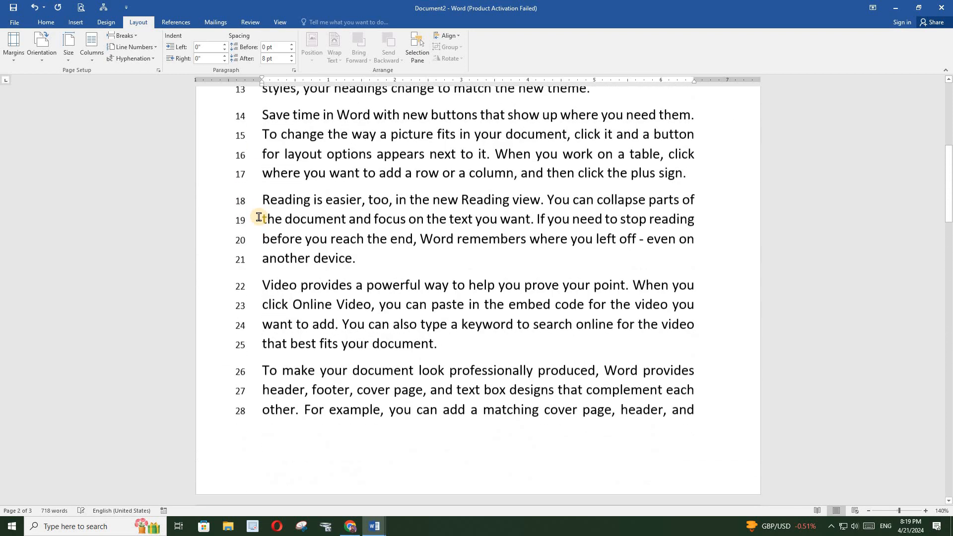
pyautogui.scroll(-6, 270, 276)
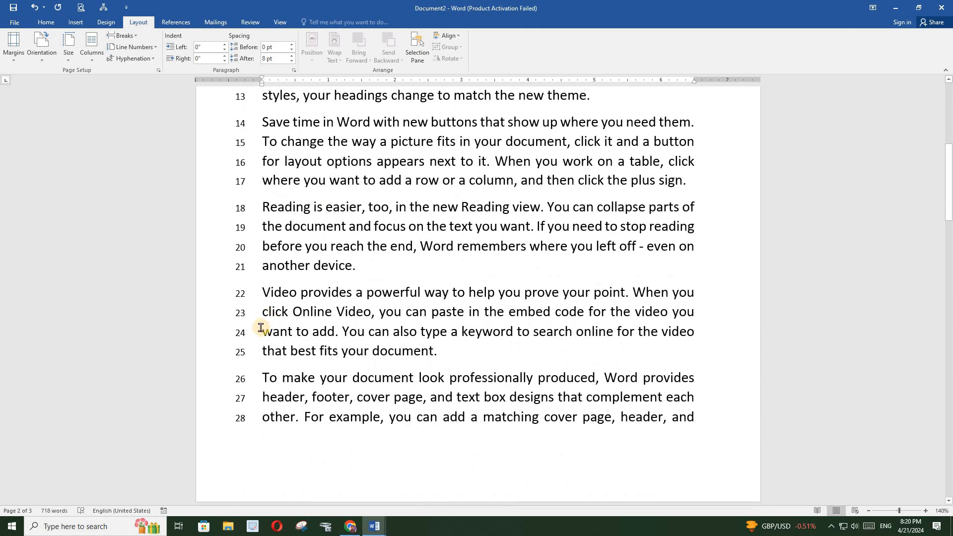
pyautogui.scroll(-8, 261, 327)
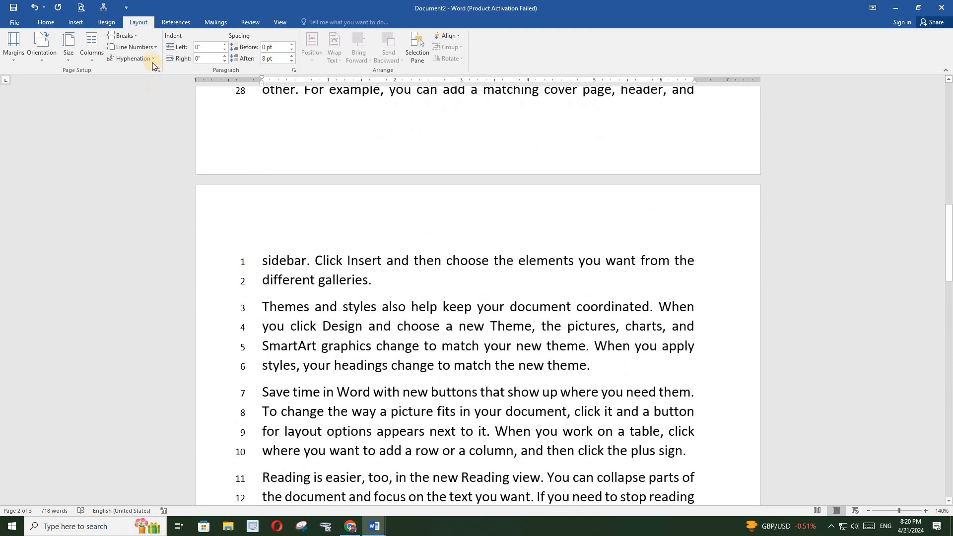
# Step: Remove the line numbers and return to the beginning of the document
pyautogui.click(134, 47)
pyautogui.click(130, 60)
pyautogui.scroll(5, 320, 228)
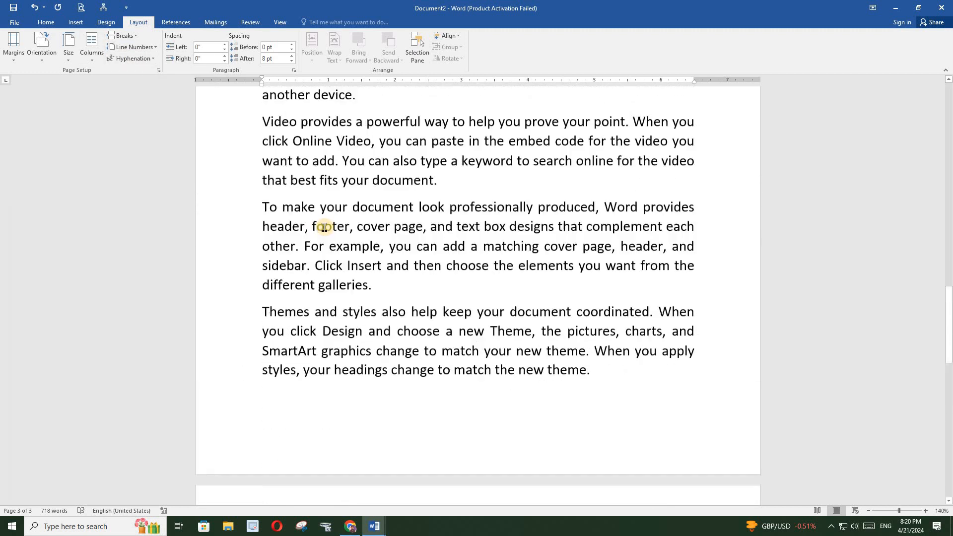
pyautogui.scroll(15, 324, 227)
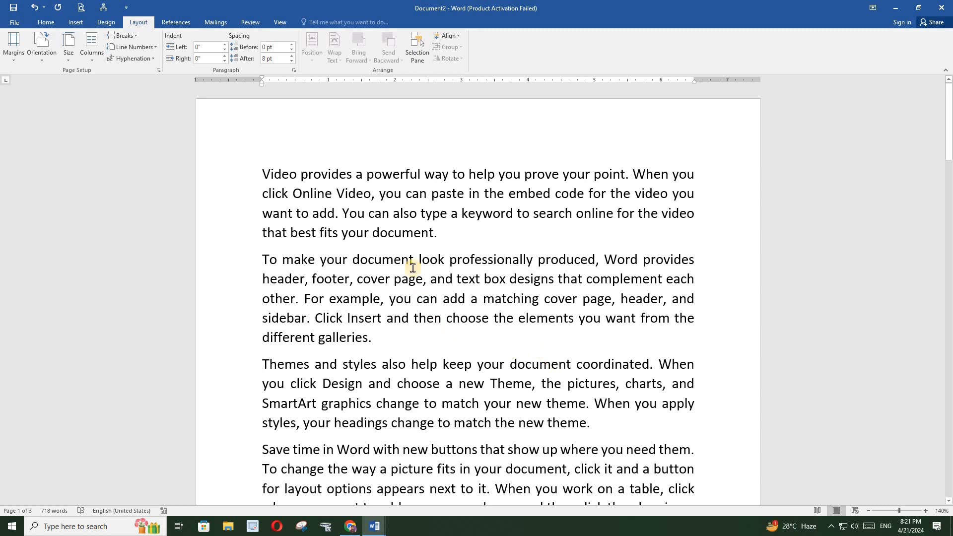
# Step: Turn on automatic hyphenation, indent the first line of the "To make your document look" paragraph and highlight the hyphenated word "provides"
pyautogui.click(141, 59)
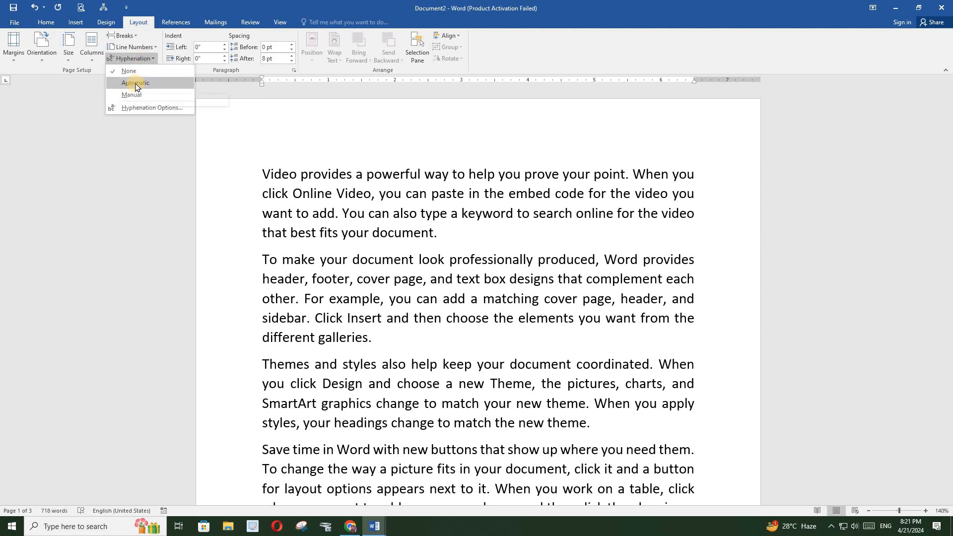
pyautogui.click(135, 84)
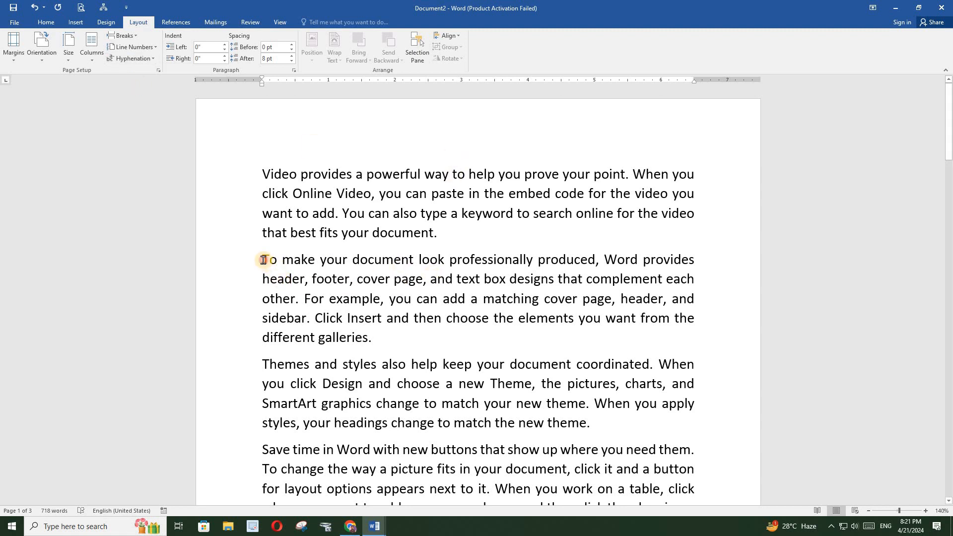
pyautogui.click(264, 260)
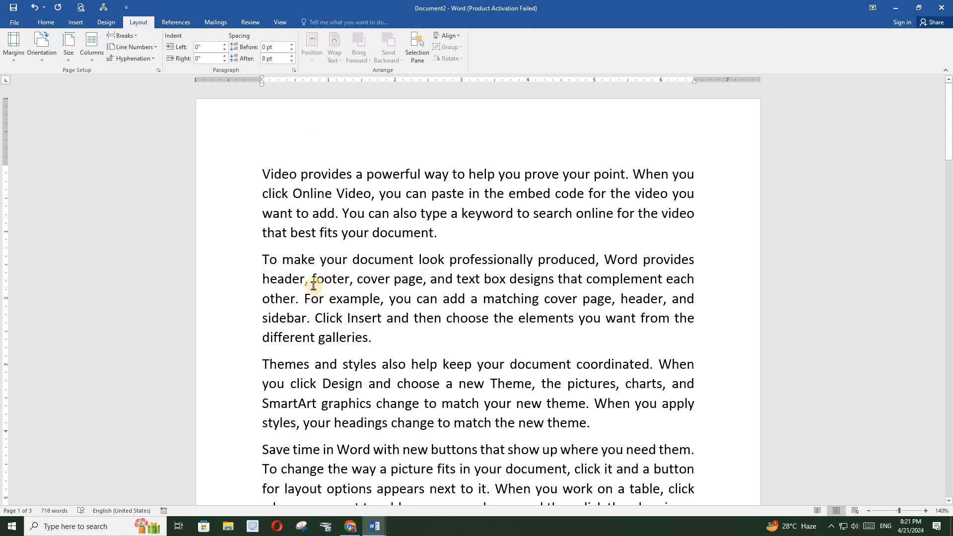
pyautogui.press('Tab')
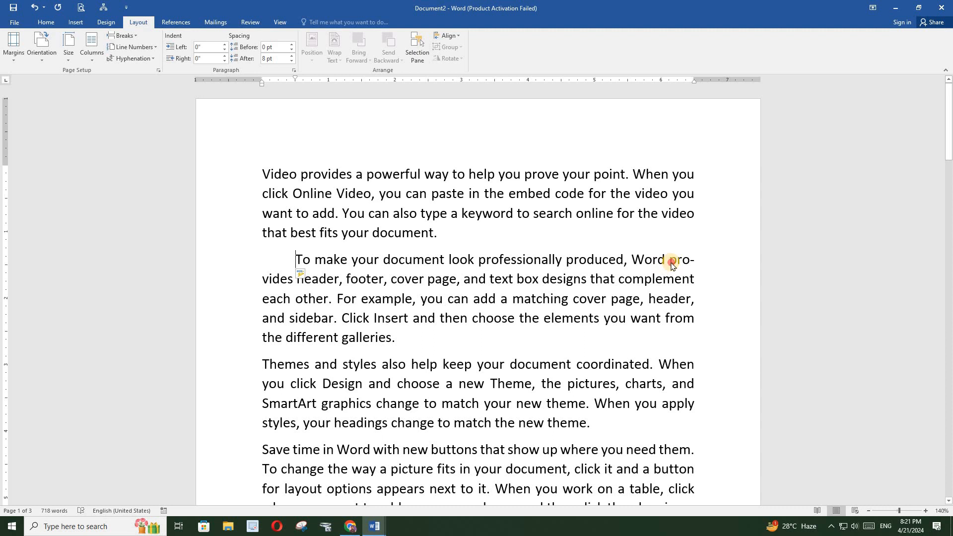
pyautogui.moveTo(671, 266); pyautogui.dragTo(295, 282)
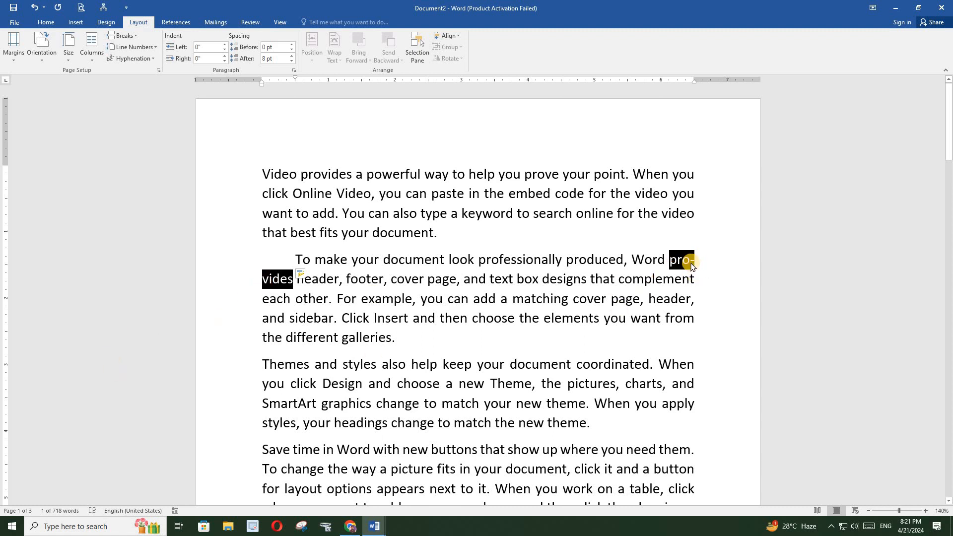
pyautogui.click(536, 384)
# Step: Indent the first line of the "Themes and styles" paragraph and highlight the hyphenated word "apply"
pyautogui.scroll(-2, 555, 390)
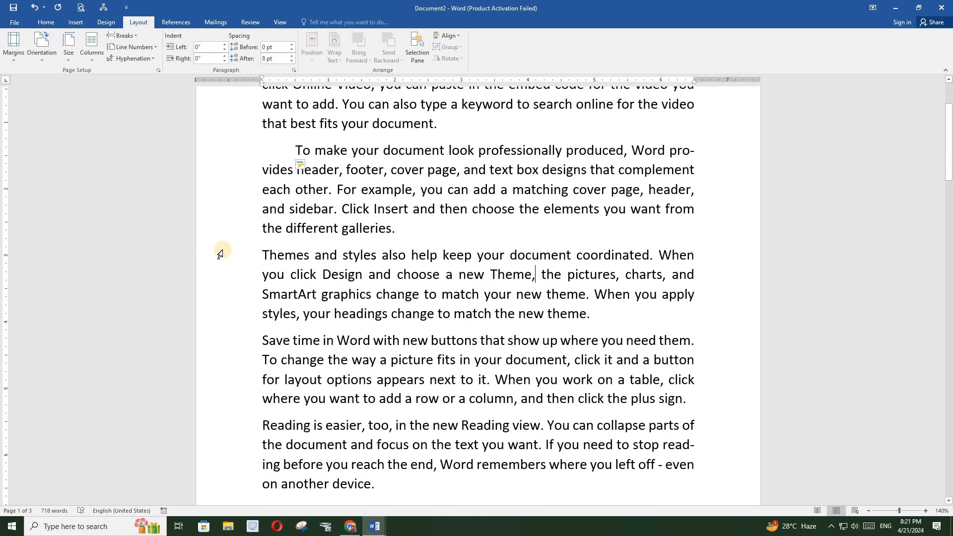
pyautogui.click(262, 255)
pyautogui.press('Tab')
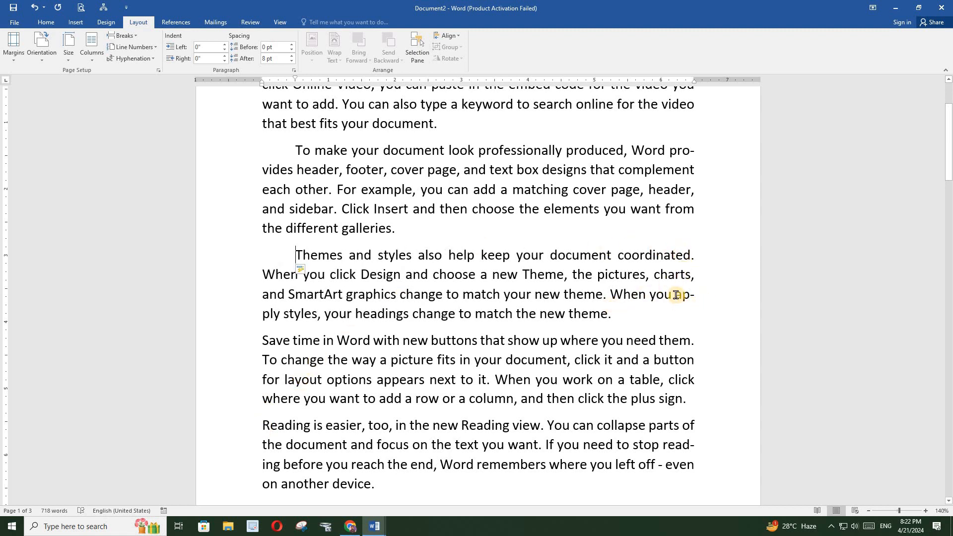
pyautogui.doubleClick(682, 296)
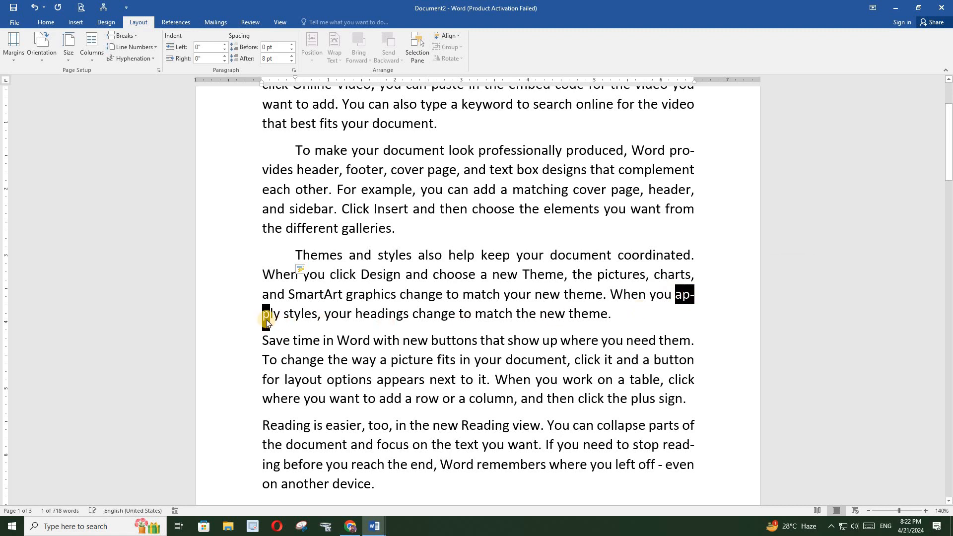
pyautogui.click(277, 318)
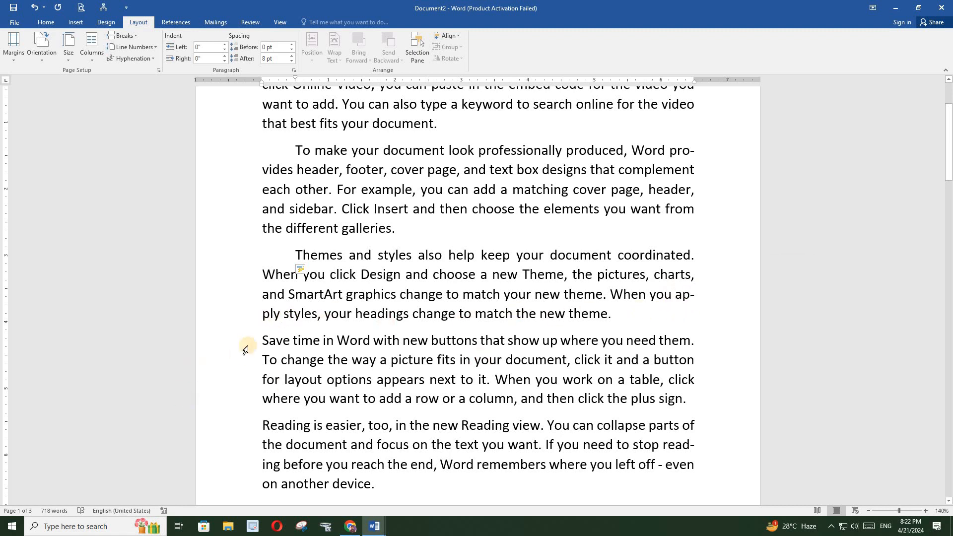
# Step: Indent the first line of the "Save time in Word" paragraph, increase its left indent to 1" and highlight the hyphen in "appears"
pyautogui.hotkey('ctrl', 'Down')
pyautogui.press('Tab')
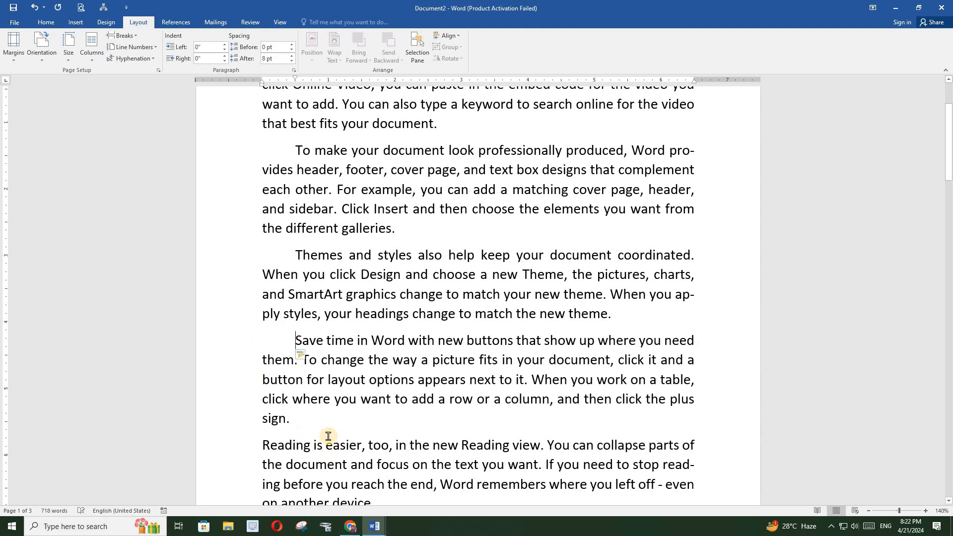
pyautogui.press('Tab')
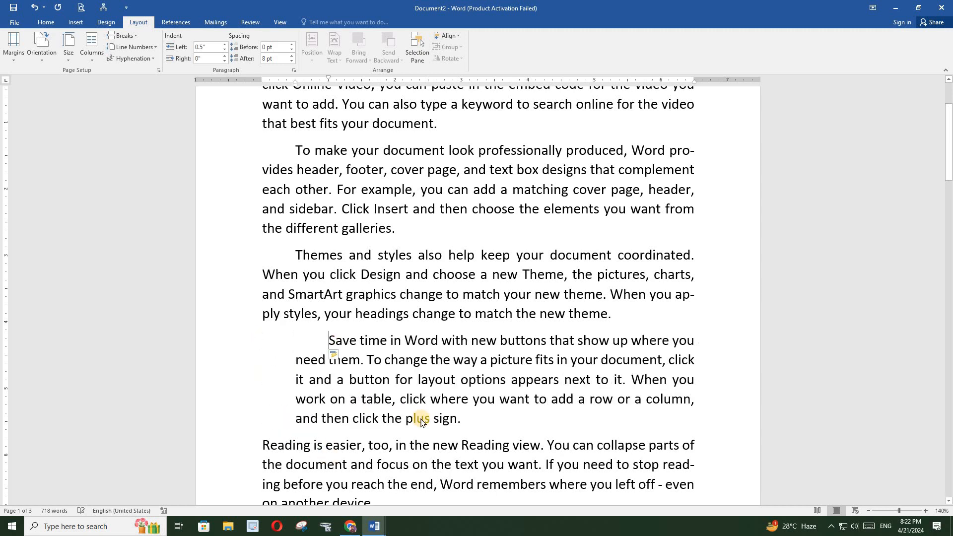
pyautogui.press('Tab')
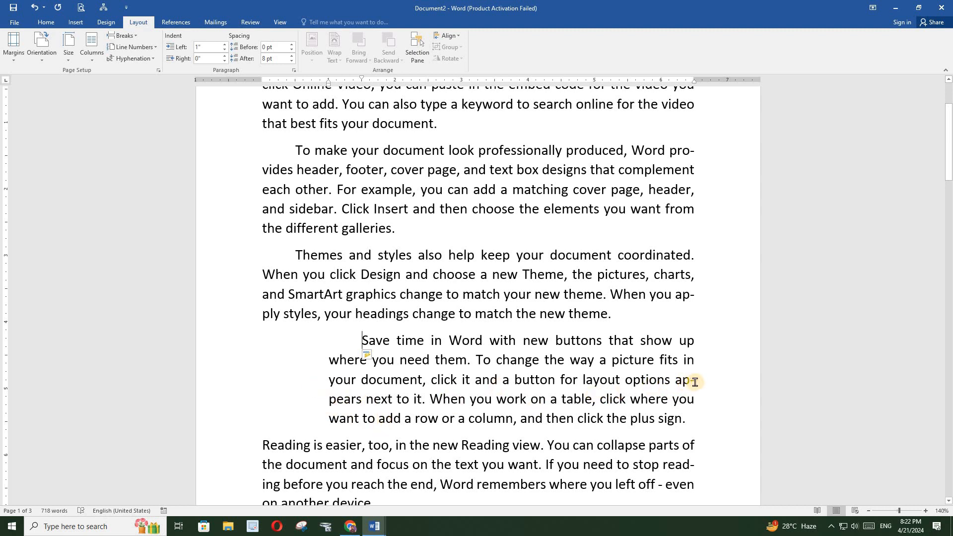
pyautogui.moveTo(695, 382); pyautogui.dragTo(683, 380)
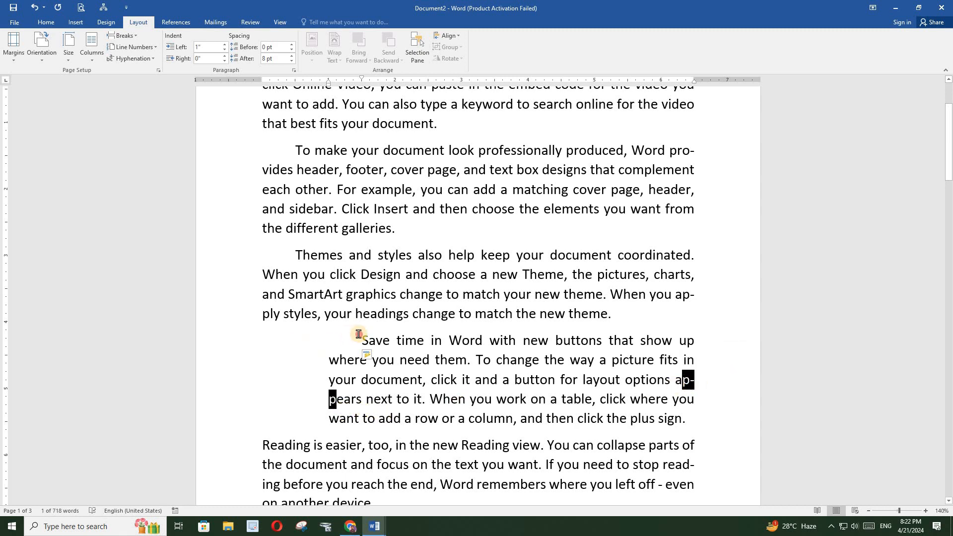
# Step: Remove all the indentation from the "Save time in Word" paragraph
pyautogui.click(324, 339)
pyautogui.press('BackSpace')
pyautogui.press('BackSpace')
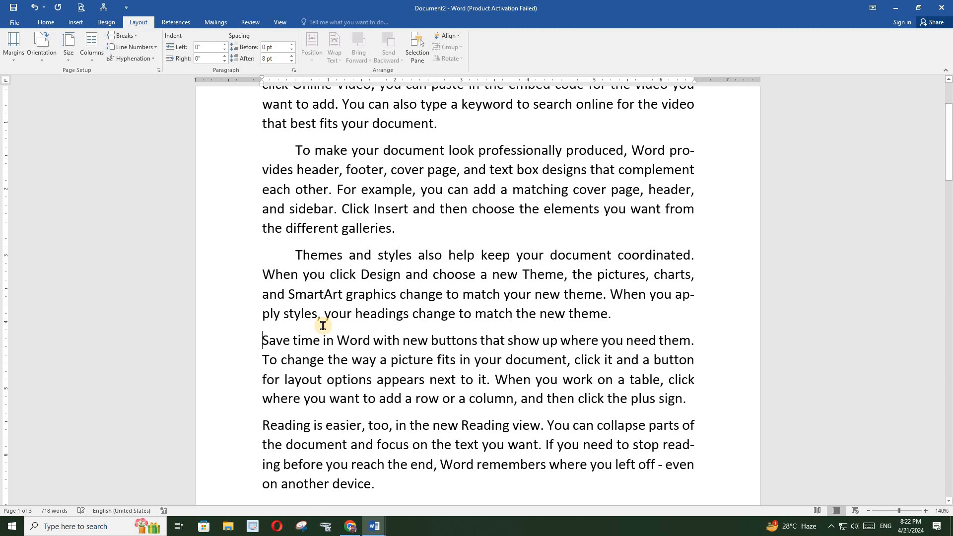
# Step: Remove the first-line indents from the "Themes and styles" and "To make your document look" paragraphs
pyautogui.click(297, 255)
pyautogui.press('BackSpace')
pyautogui.click(296, 150)
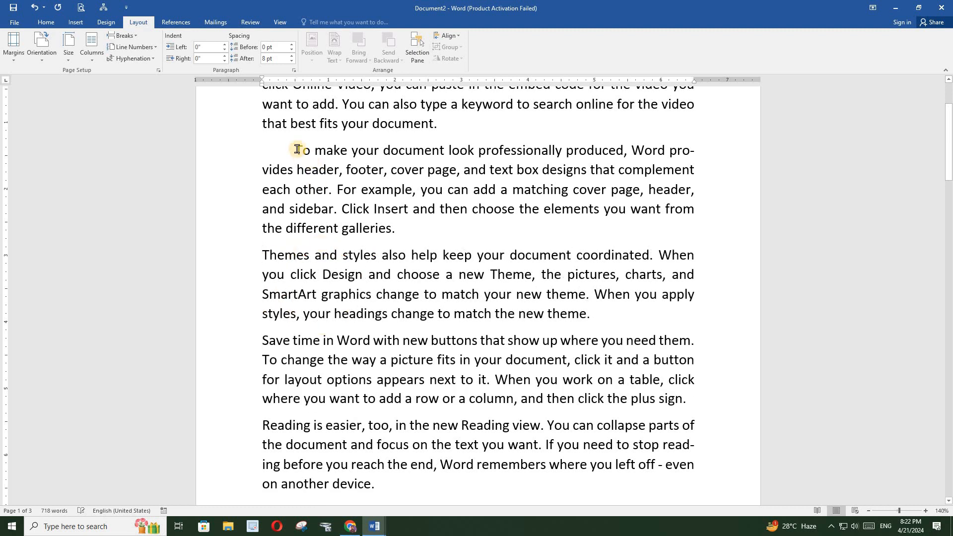
pyautogui.press('BackSpace')
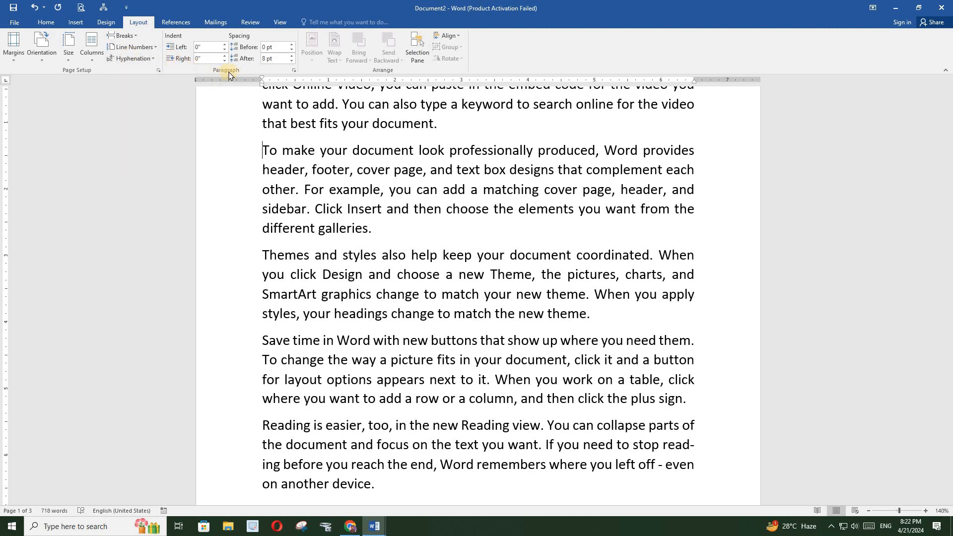
# Step: Increase the left indent of the document's opening "Video provides" paragraph to 0.8"
pyautogui.scroll(3, 258, 122)
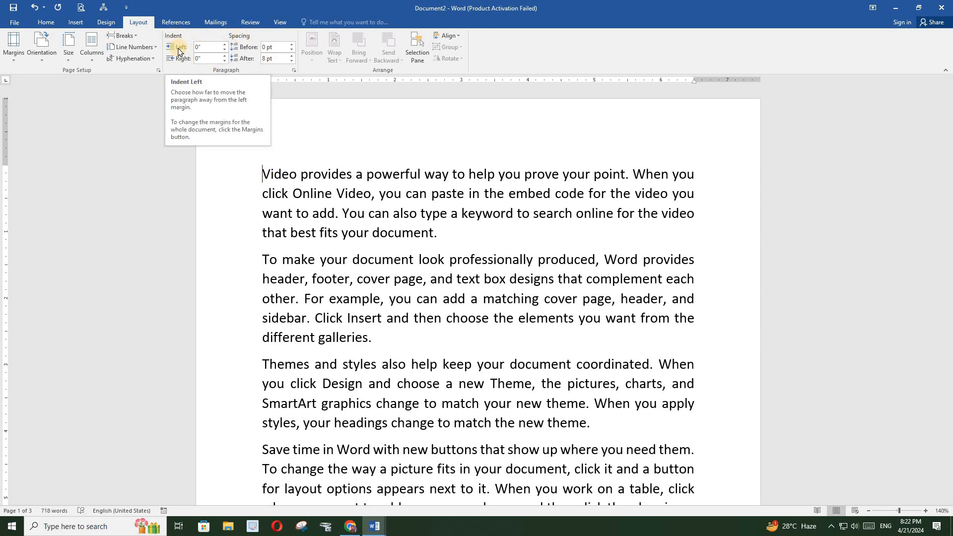
pyautogui.click(211, 47)
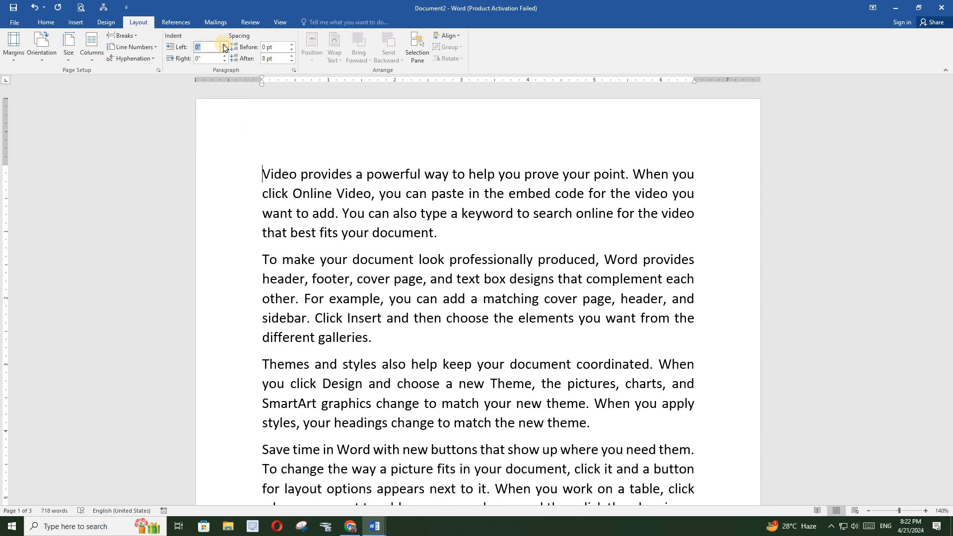
pyautogui.click(224, 44)
pyautogui.click(224, 44)
pyautogui.click(224, 44)
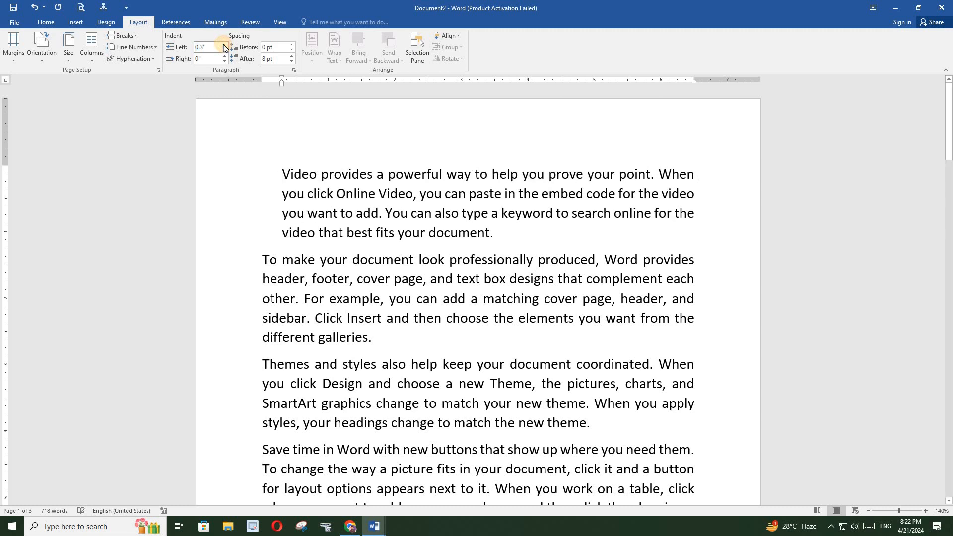
pyautogui.click(224, 44)
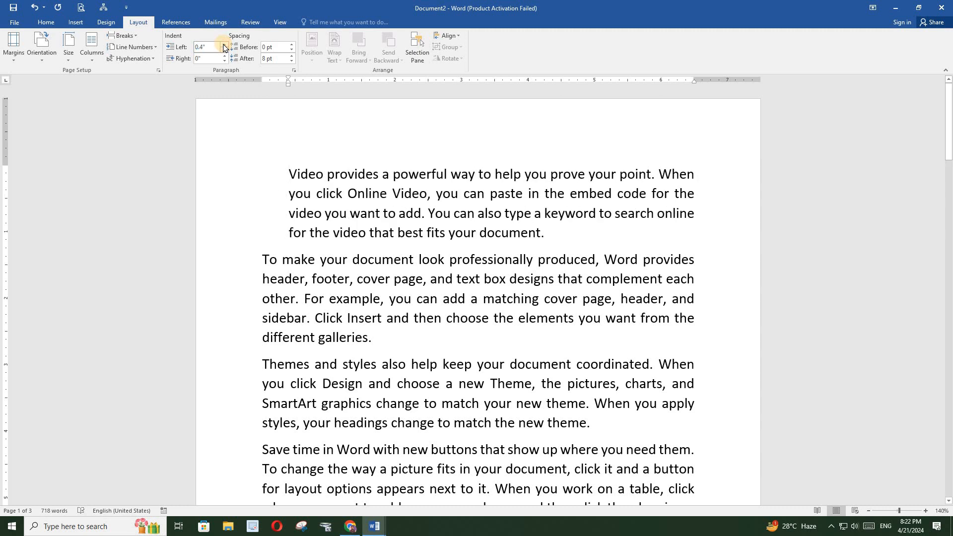
pyautogui.click(224, 44)
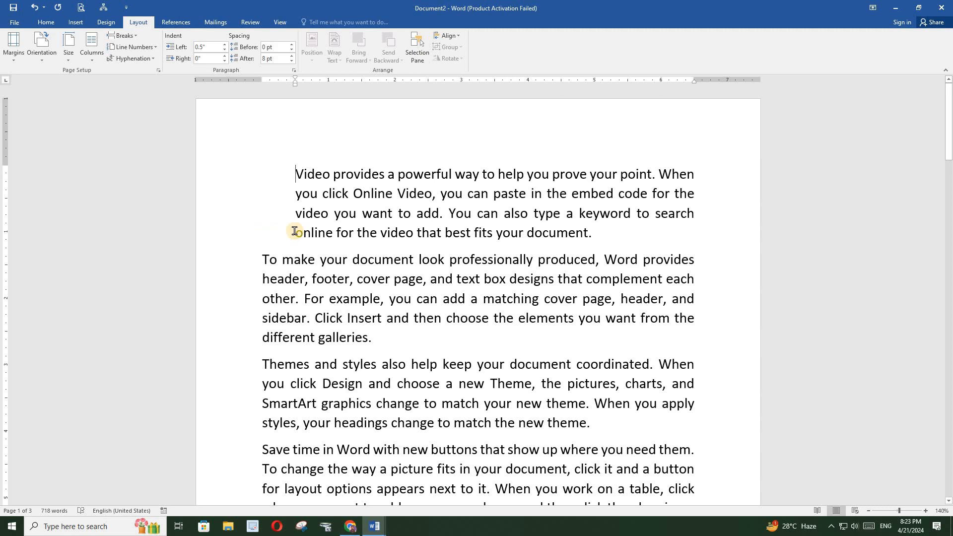
pyautogui.click(226, 44)
pyautogui.click(226, 45)
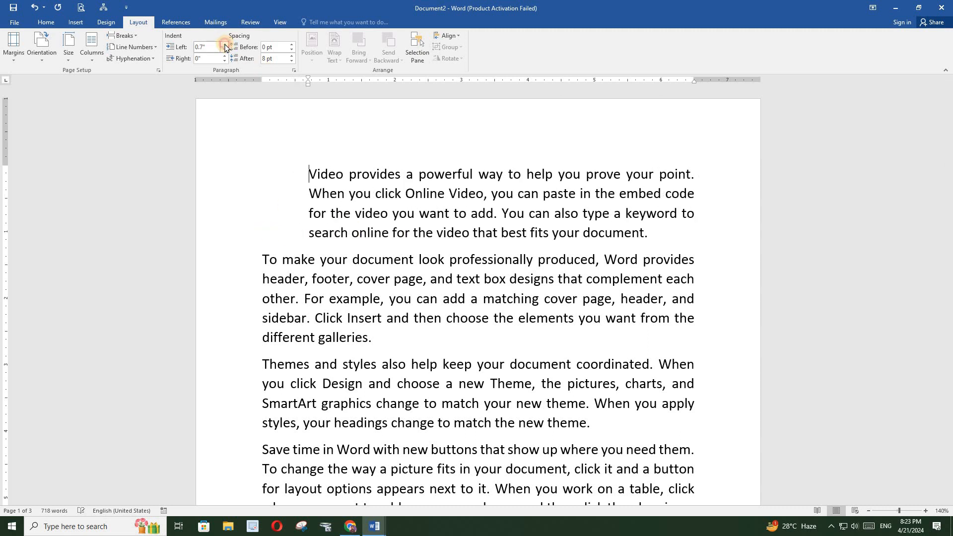
pyautogui.click(226, 45)
# Step: Reduce the left indent of the opening "Video provides" paragraph back to 0"
pyautogui.click(223, 50)
pyautogui.click(223, 51)
pyautogui.click(224, 51)
pyautogui.click(224, 51)
pyautogui.click(224, 50)
pyautogui.click(224, 51)
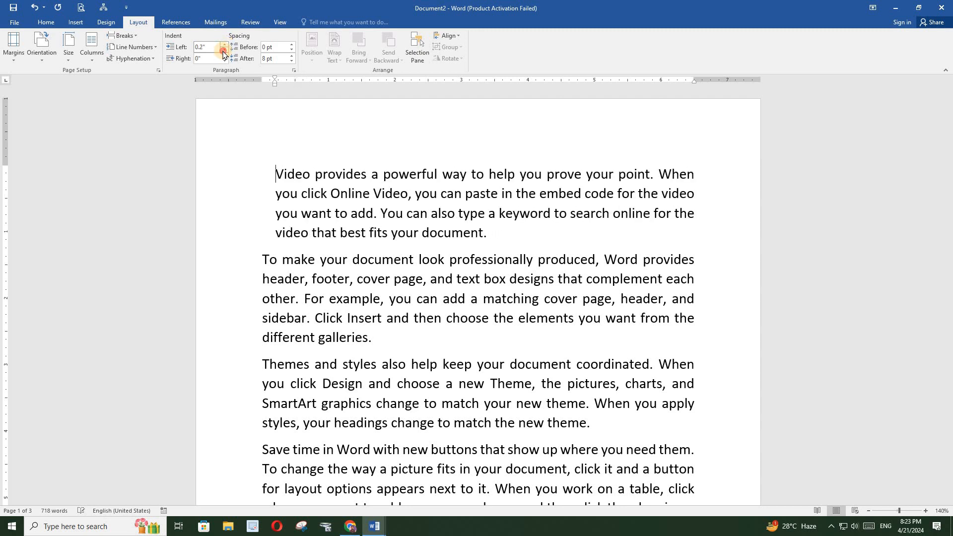
pyautogui.click(224, 50)
pyautogui.click(223, 50)
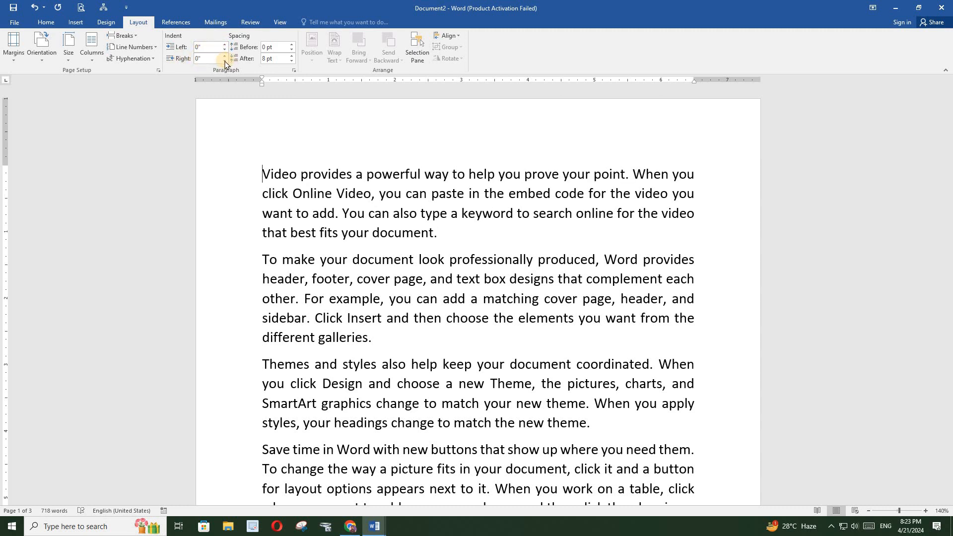
# Step: Increase the opening paragraph's right indent to 1" and reset it to 0"
pyautogui.click(225, 56)
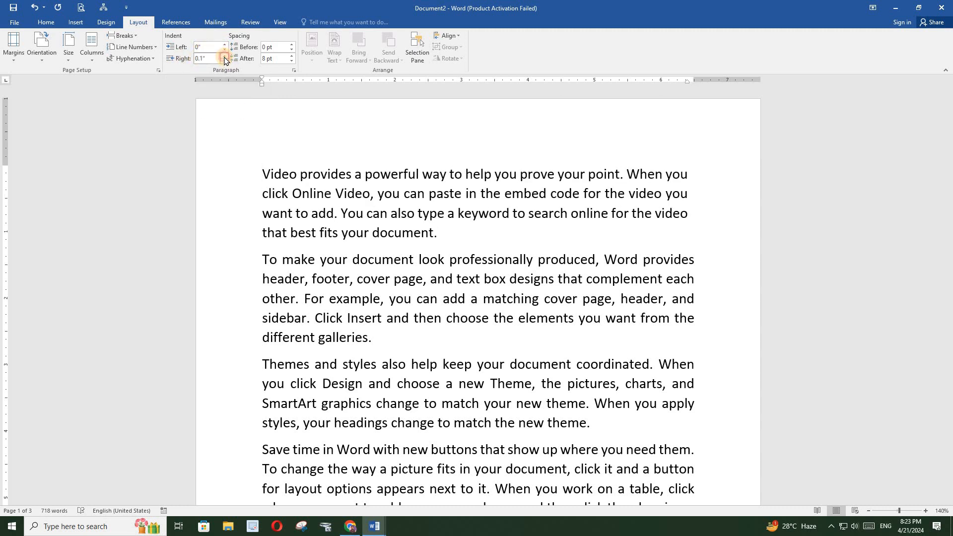
pyautogui.click(224, 57)
pyautogui.click(224, 57)
pyautogui.click(224, 57)
pyautogui.click(224, 57)
pyautogui.click(225, 57)
pyautogui.click(225, 56)
pyautogui.click(224, 56)
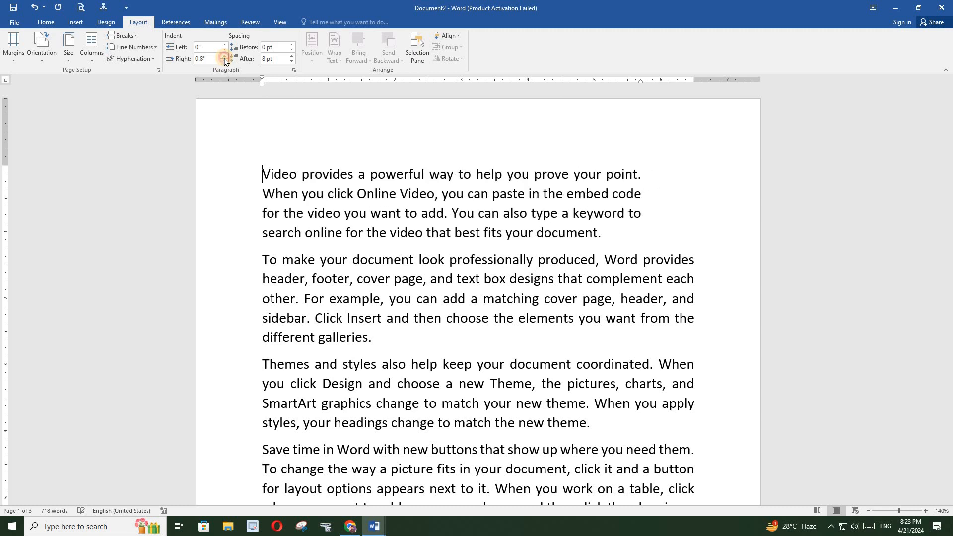
pyautogui.click(225, 57)
pyautogui.click(225, 56)
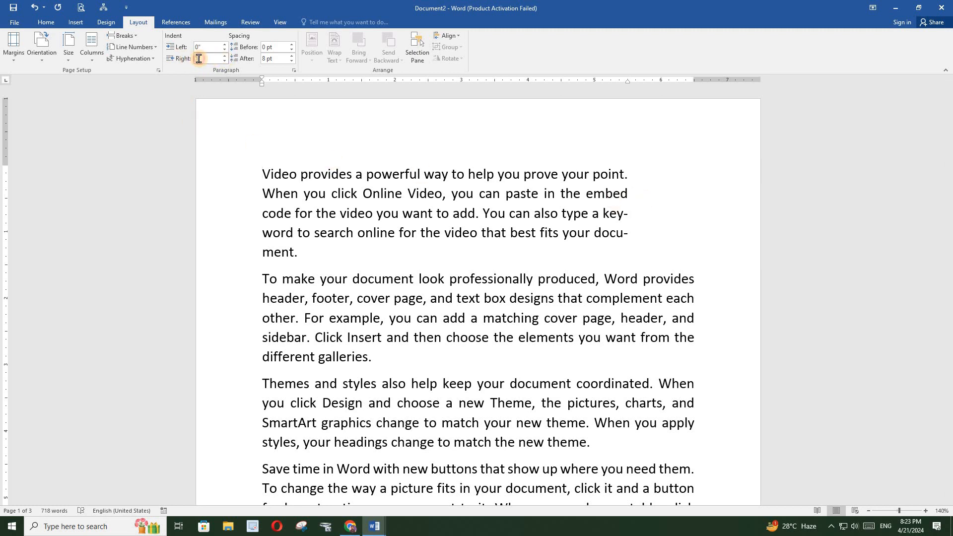
pyautogui.write('0')
pyautogui.press('Return')
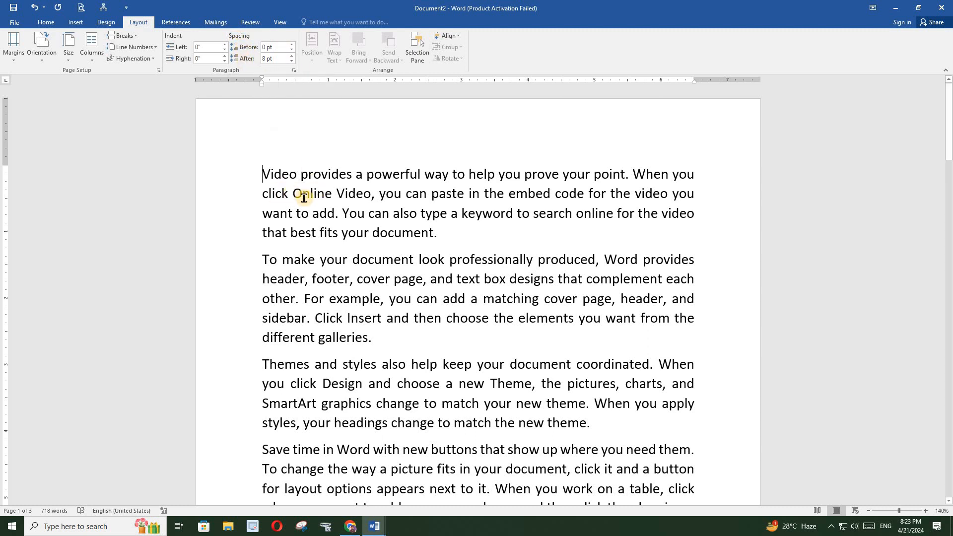
# Step: Set the spacing before the "To make your document look" paragraph to 42 pt
pyautogui.click(276, 277)
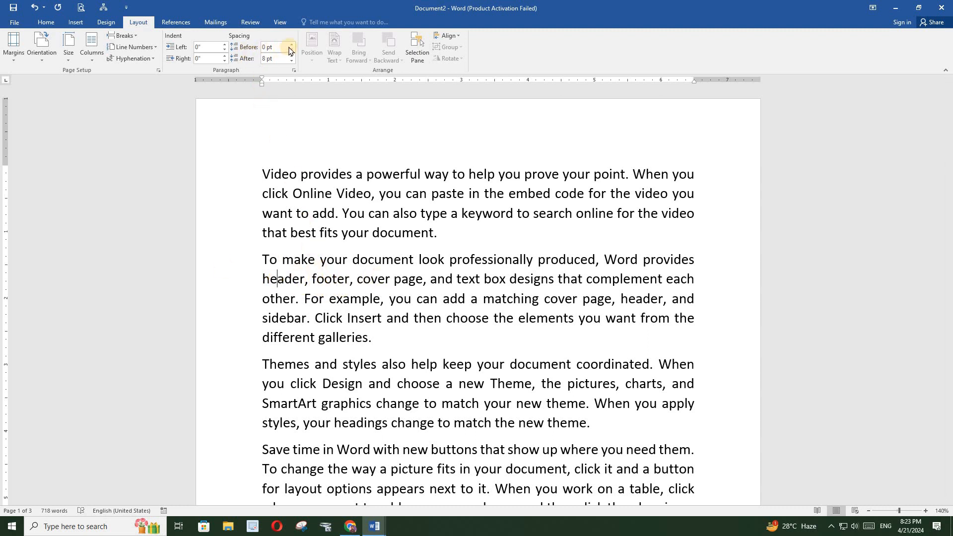
pyautogui.click(290, 45)
pyautogui.click(292, 45)
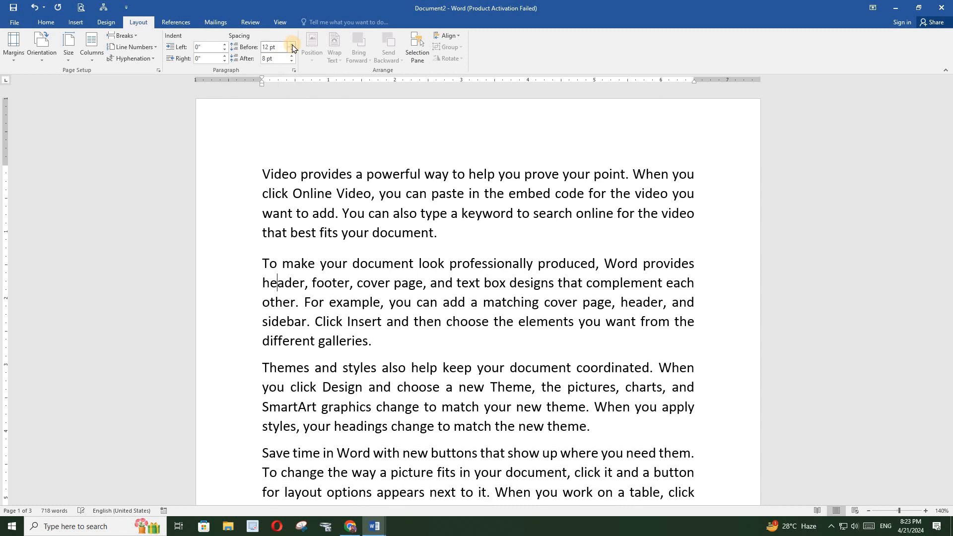
pyautogui.click(292, 45)
pyautogui.click(292, 44)
pyautogui.click(292, 45)
pyautogui.click(292, 45)
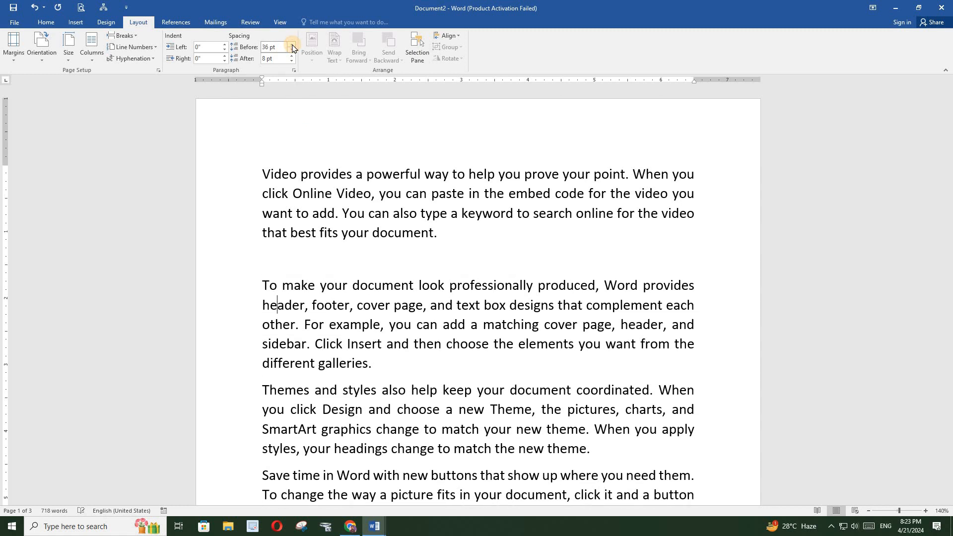
pyautogui.click(291, 45)
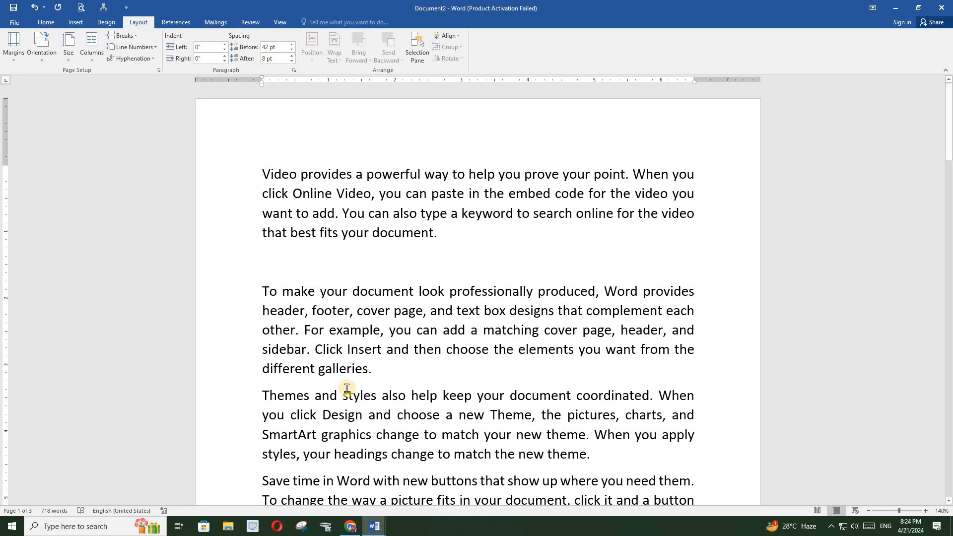
# Step: Set the spacing after the "To make your document look" paragraph to 42 pt
pyautogui.click(292, 56)
pyautogui.click(292, 57)
pyautogui.click(291, 57)
pyautogui.click(292, 57)
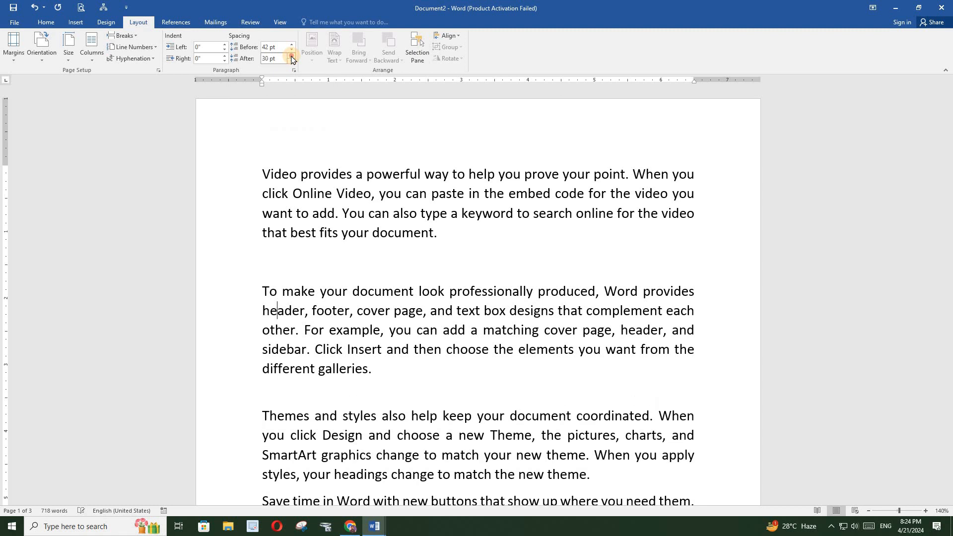
pyautogui.click(292, 56)
pyautogui.click(292, 57)
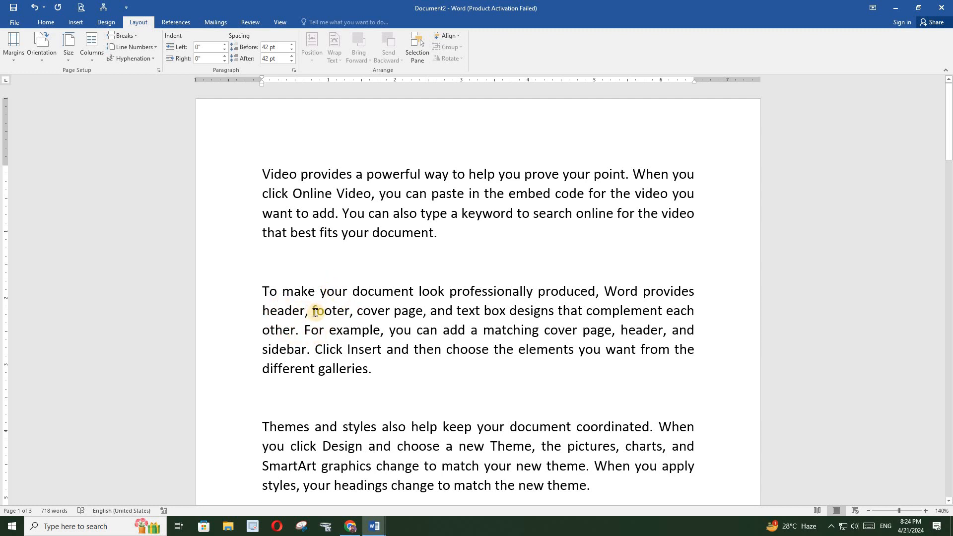
# Step: Set the spacing before the "Save time in Word" paragraph on the first page to 54 pt
pyautogui.scroll(-6, 315, 311)
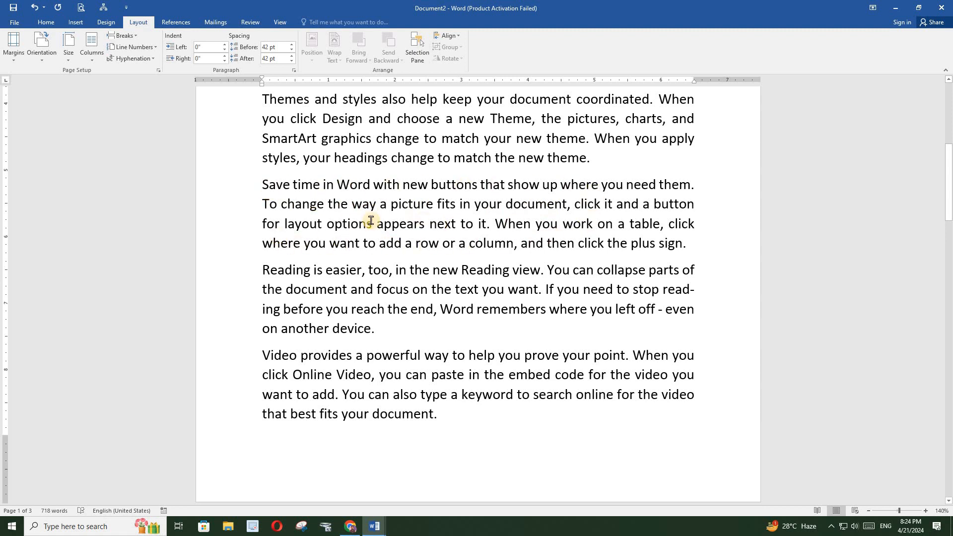
pyautogui.click(498, 206)
pyautogui.click(292, 44)
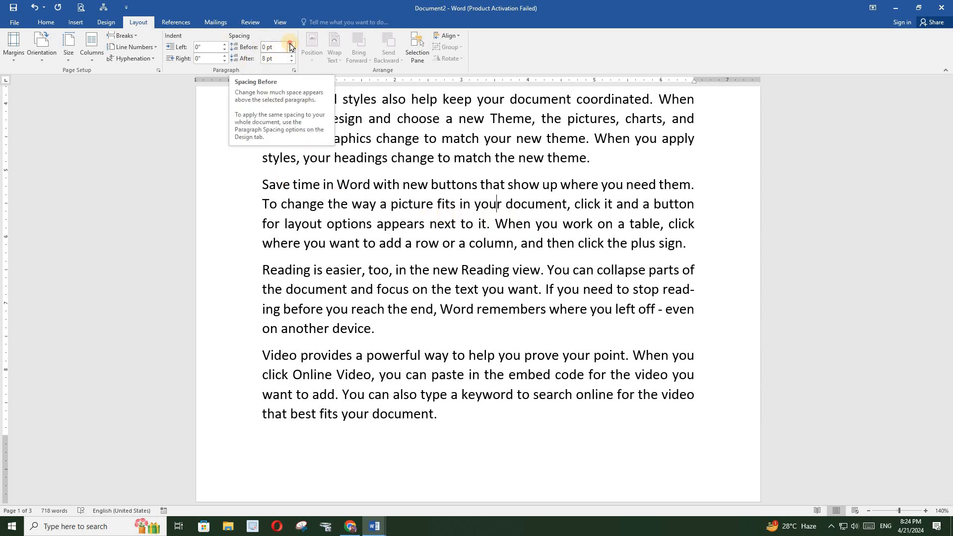
pyautogui.click(291, 44)
pyautogui.click(292, 44)
pyautogui.click(292, 44)
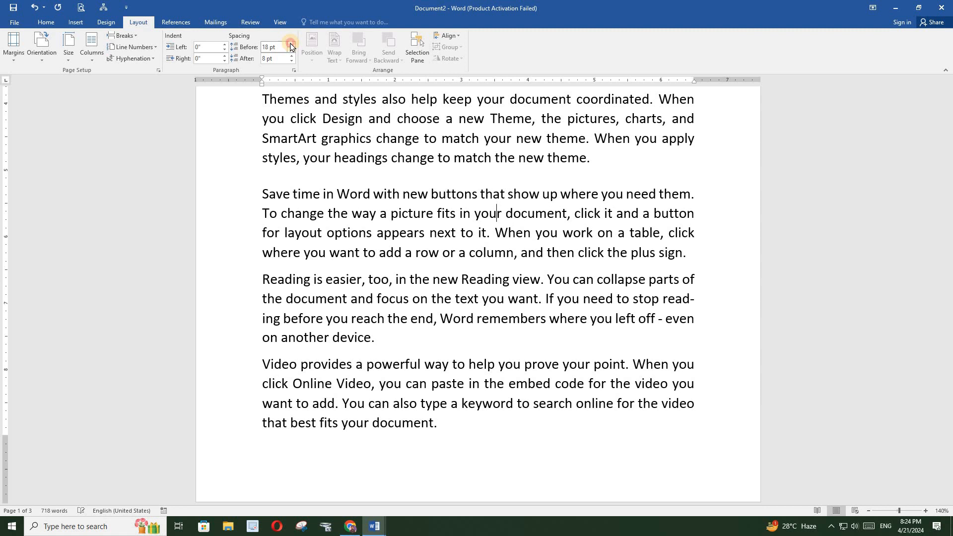
pyautogui.click(292, 44)
pyautogui.click(291, 44)
pyautogui.click(291, 44)
pyautogui.click(292, 45)
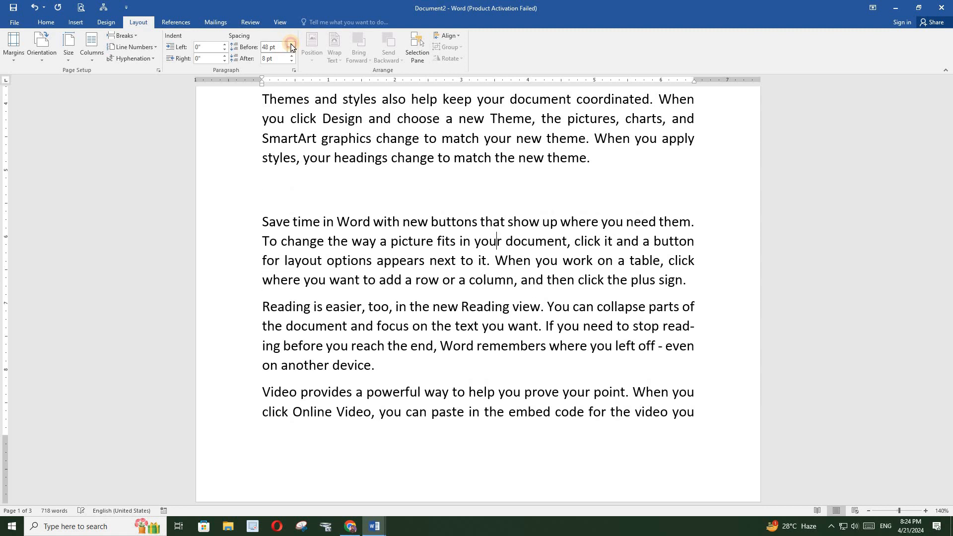
pyautogui.click(291, 44)
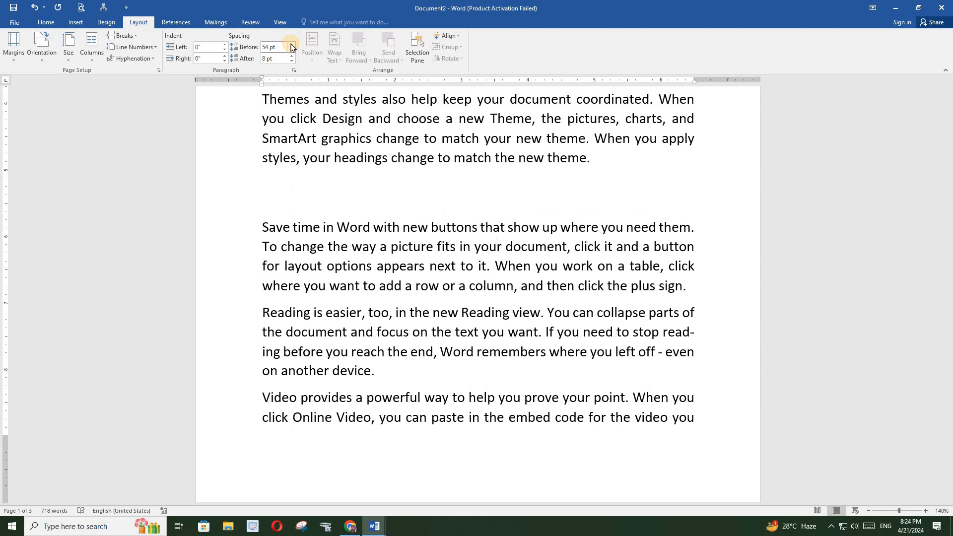
# Step: Set the spacing after the "Save time in Word" paragraph to 66 pt
pyautogui.click(291, 58)
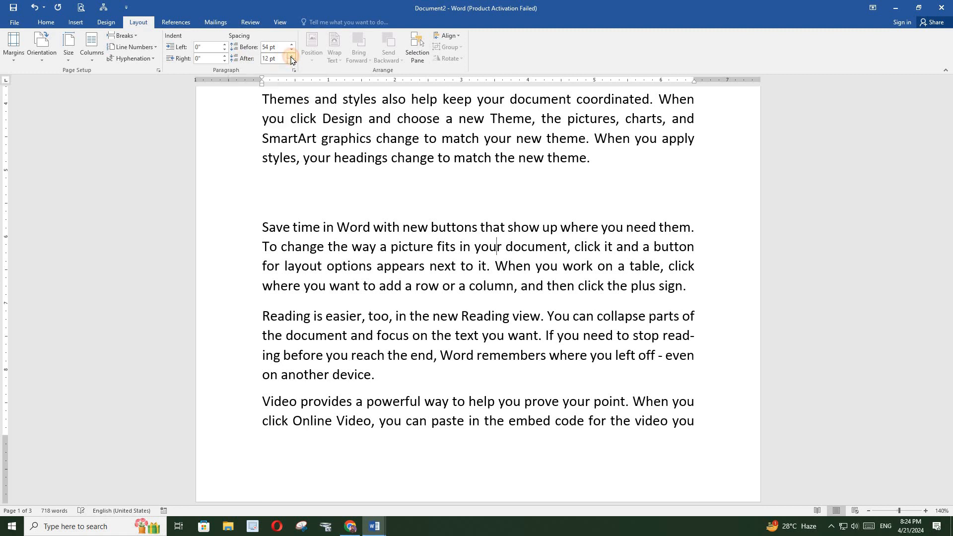
pyautogui.click(291, 57)
pyautogui.click(291, 58)
pyautogui.click(291, 58)
pyautogui.click(291, 58)
pyautogui.click(291, 57)
pyautogui.click(290, 58)
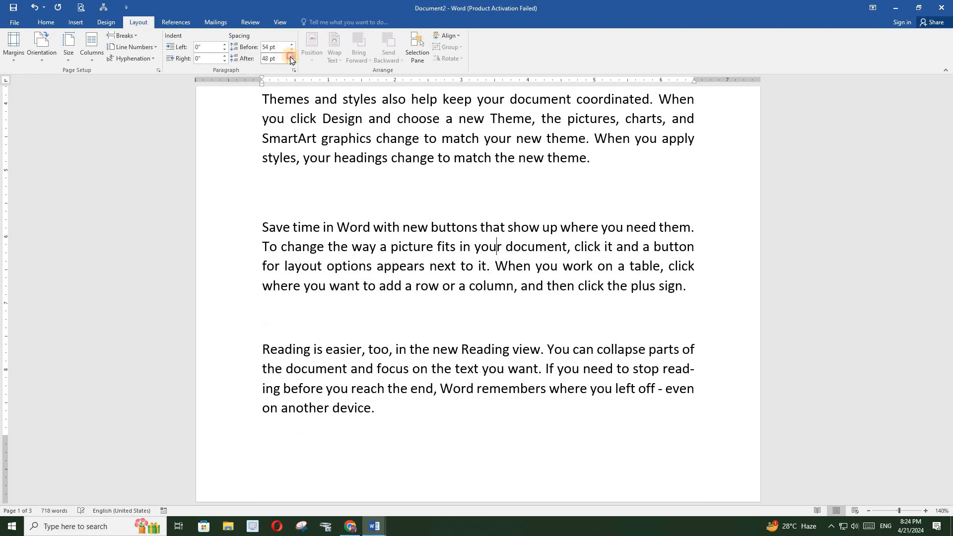
pyautogui.click(291, 58)
pyautogui.click(291, 57)
pyautogui.click(291, 57)
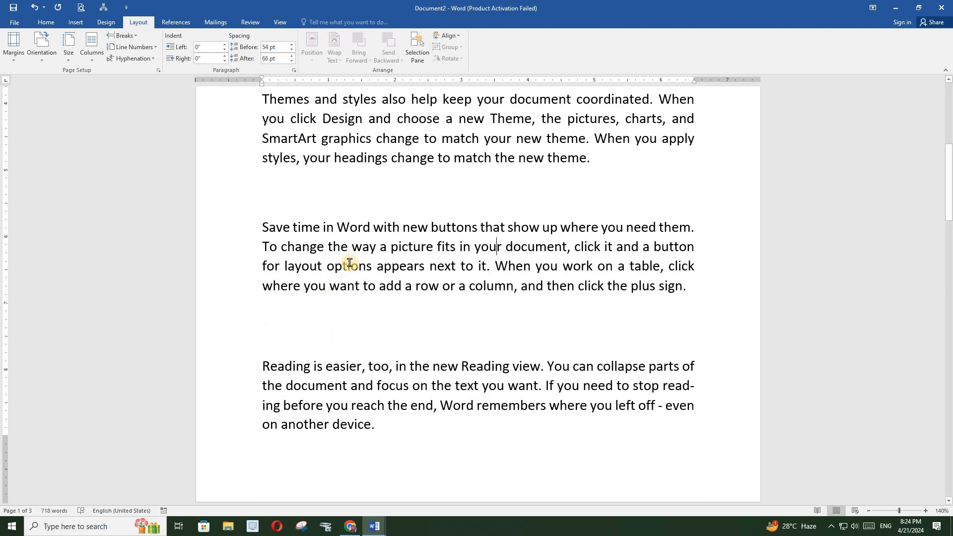